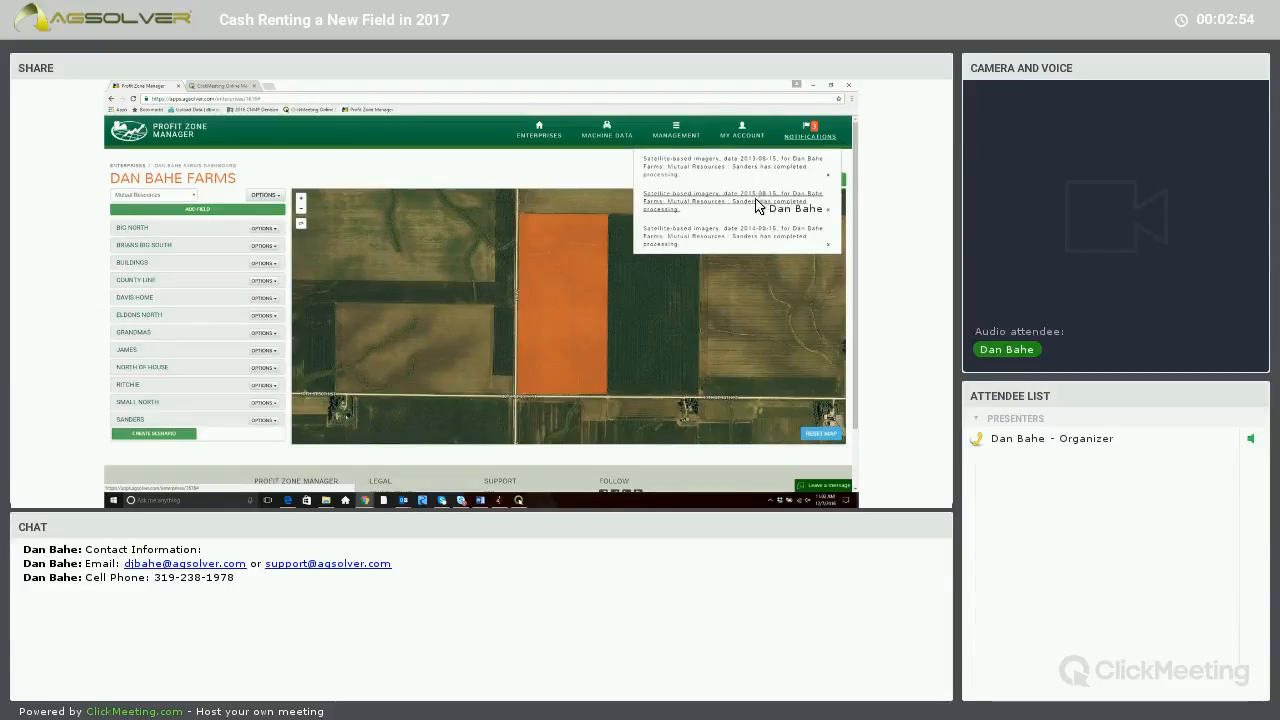
Start a new scenario for the field and base its data on satellite imagery with the first available 2015 date
{"action": "left_click", "coordinate": [819, 130]}
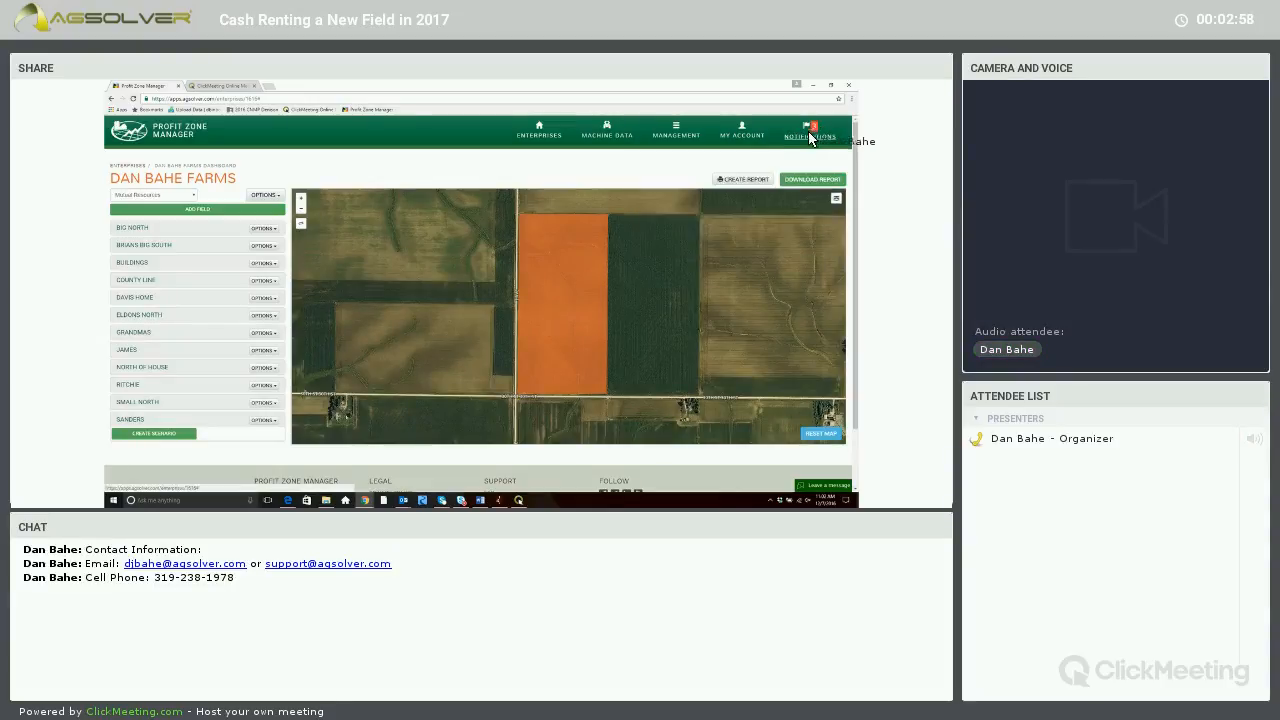
{"action": "left_click", "coordinate": [151, 434]}
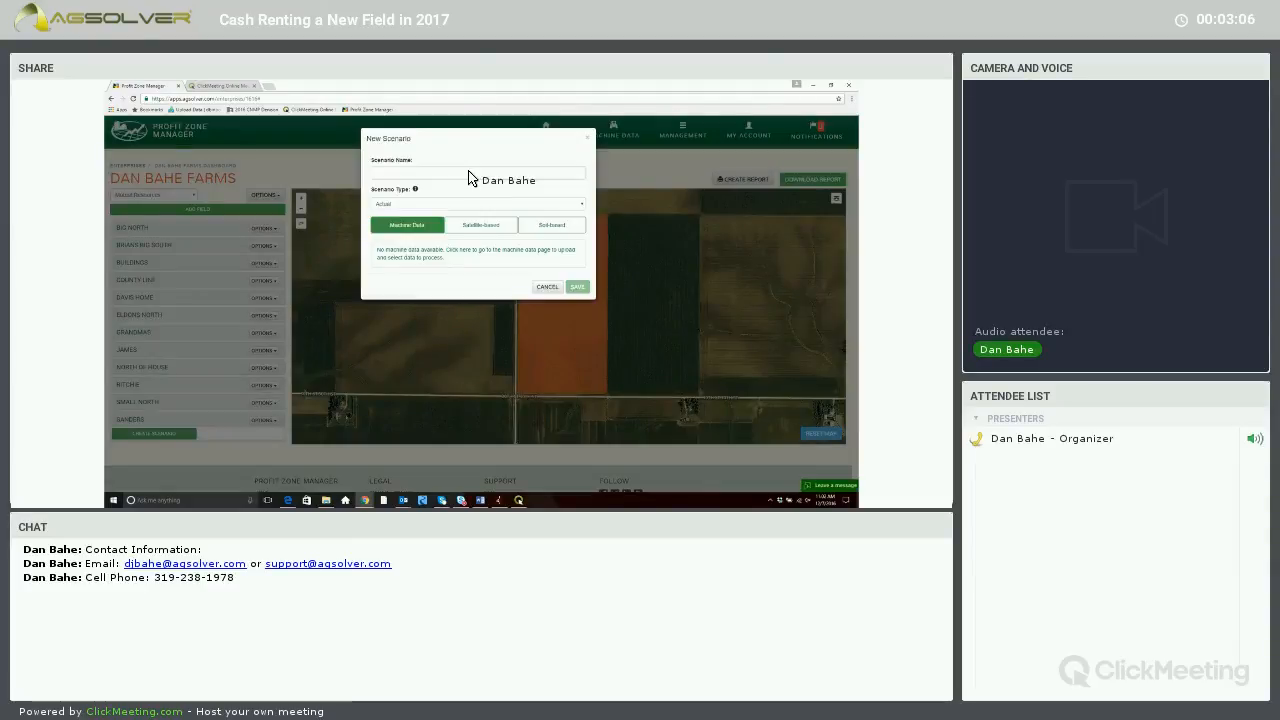
{"action": "left_click", "coordinate": [468, 176]}
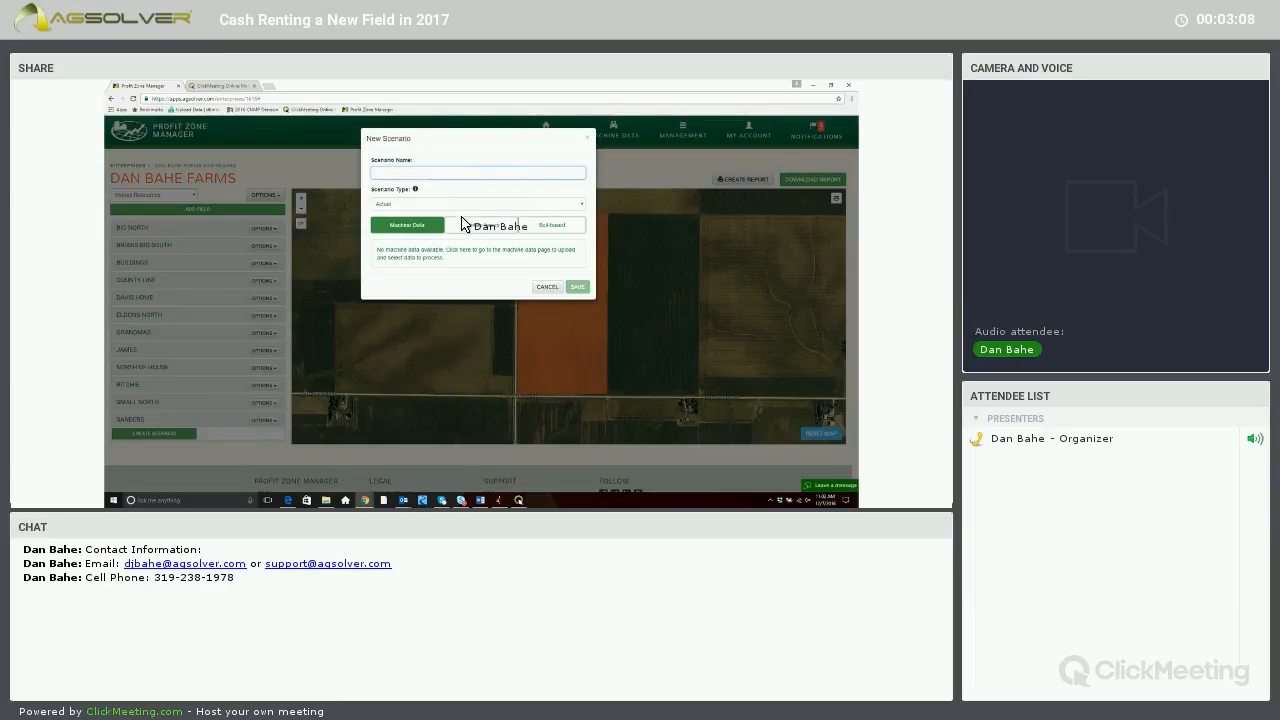
{"action": "left_click", "coordinate": [463, 224]}
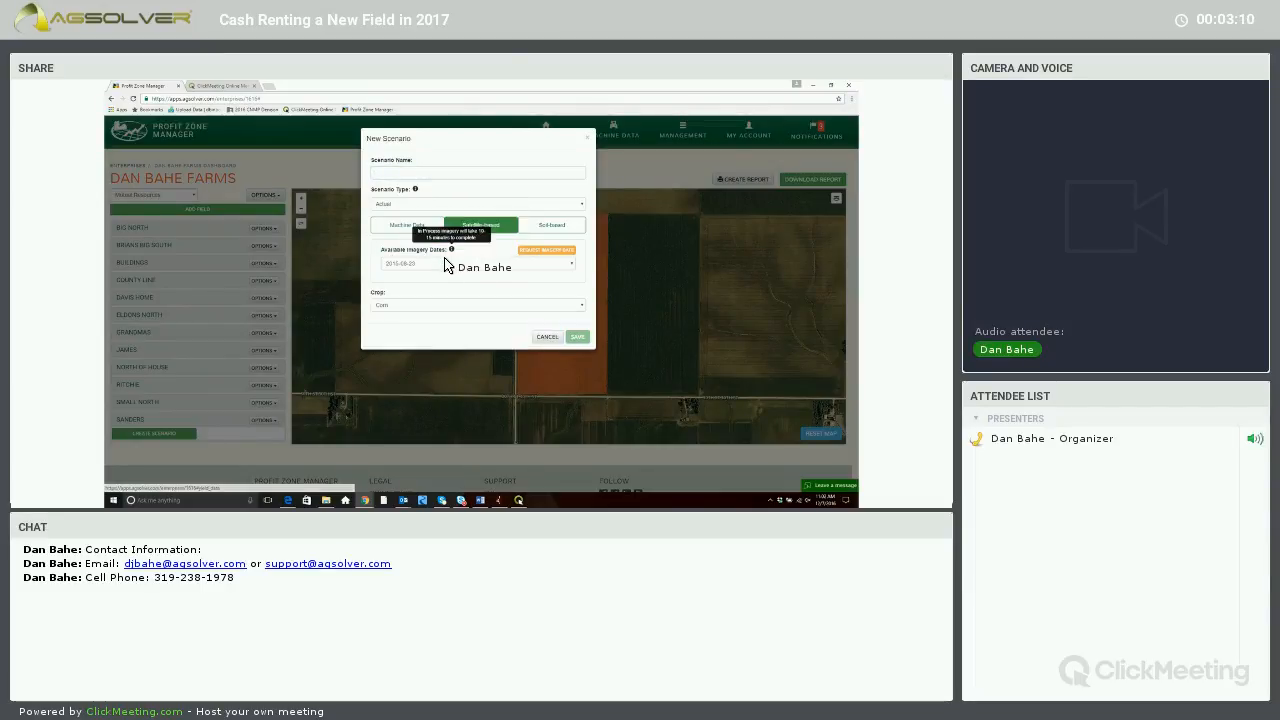
{"action": "left_click", "coordinate": [445, 261]}
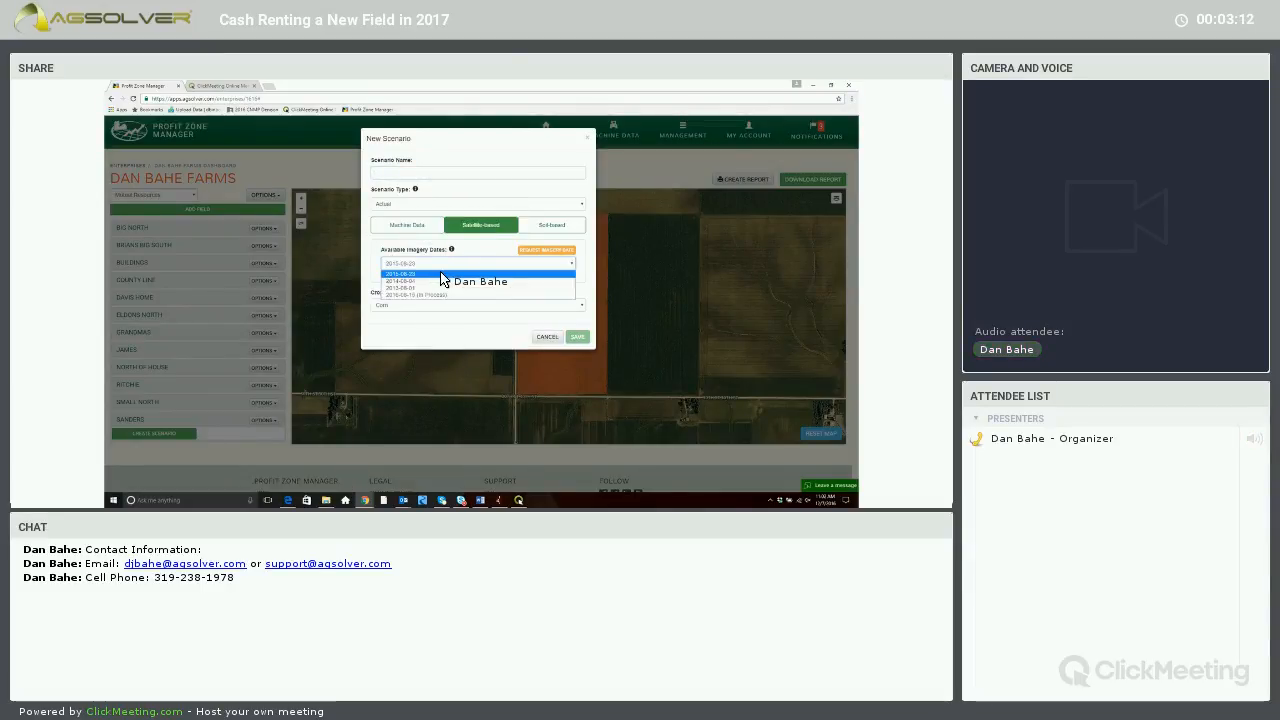
{"action": "left_click", "coordinate": [442, 273]}
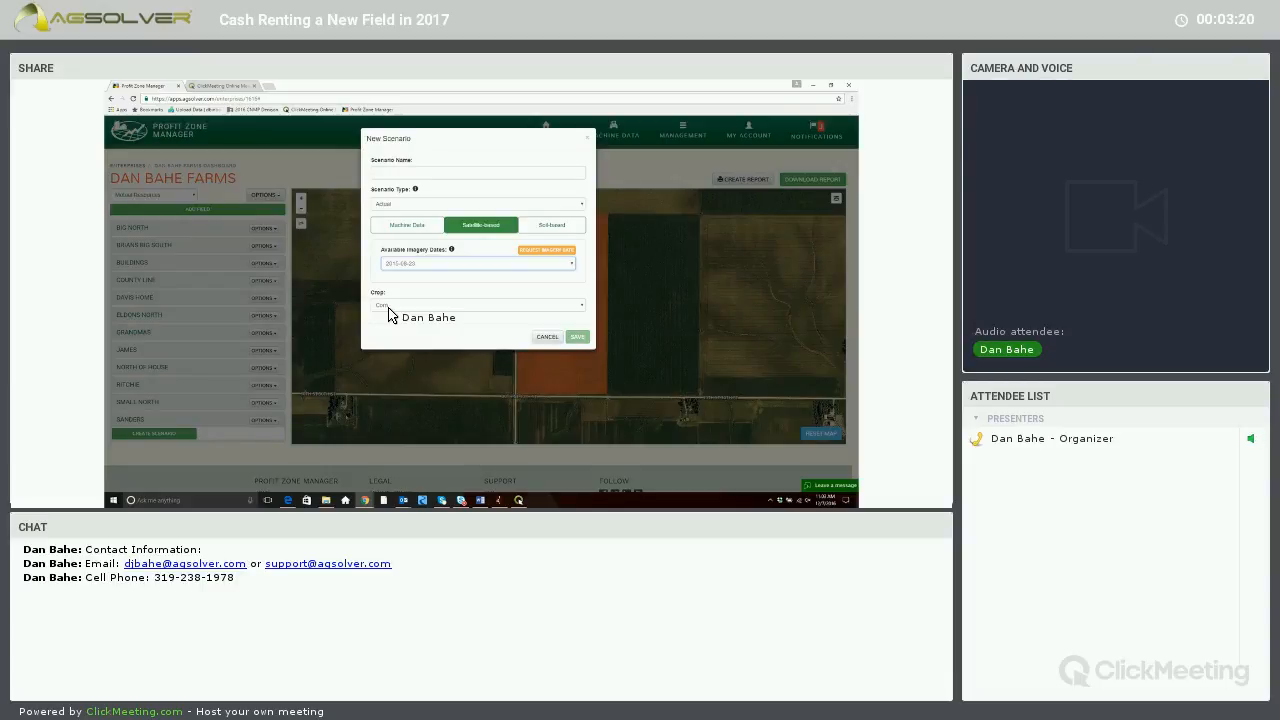
Name the new scenario "Cash Rent Scenario" and save it
{"action": "left_click", "coordinate": [392, 176]}
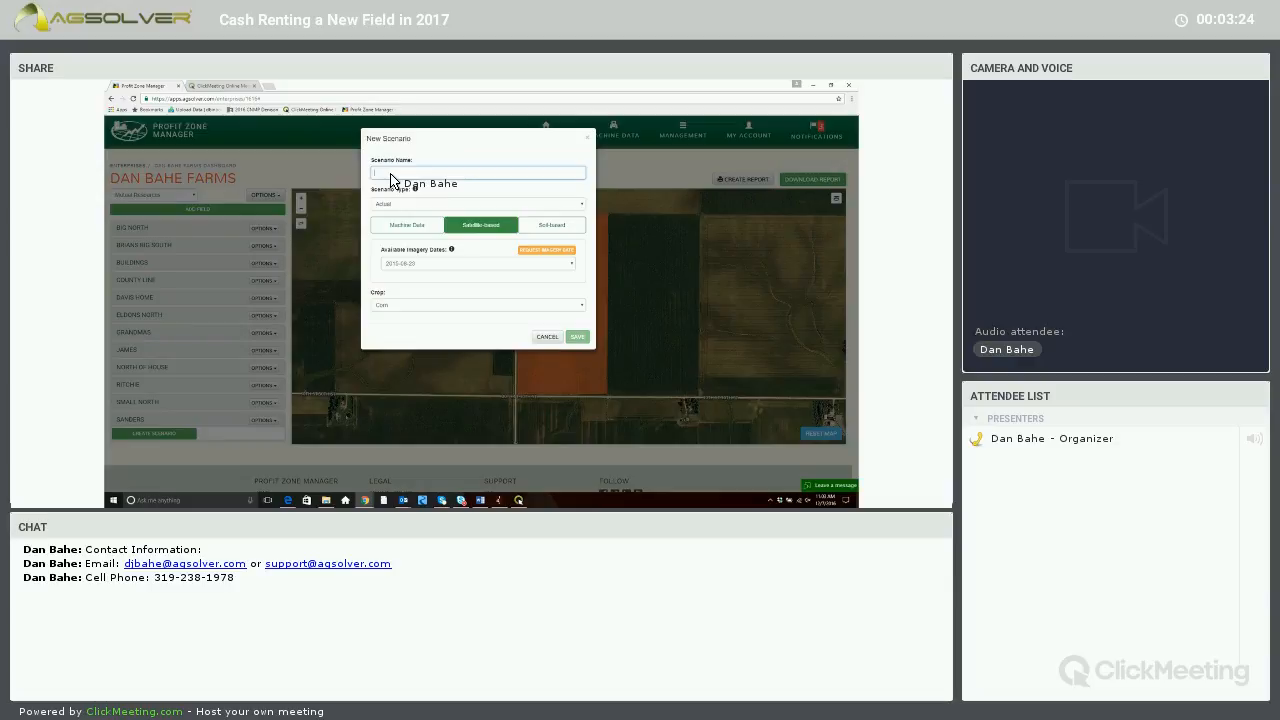
{"action": "type", "text": "Cash"}
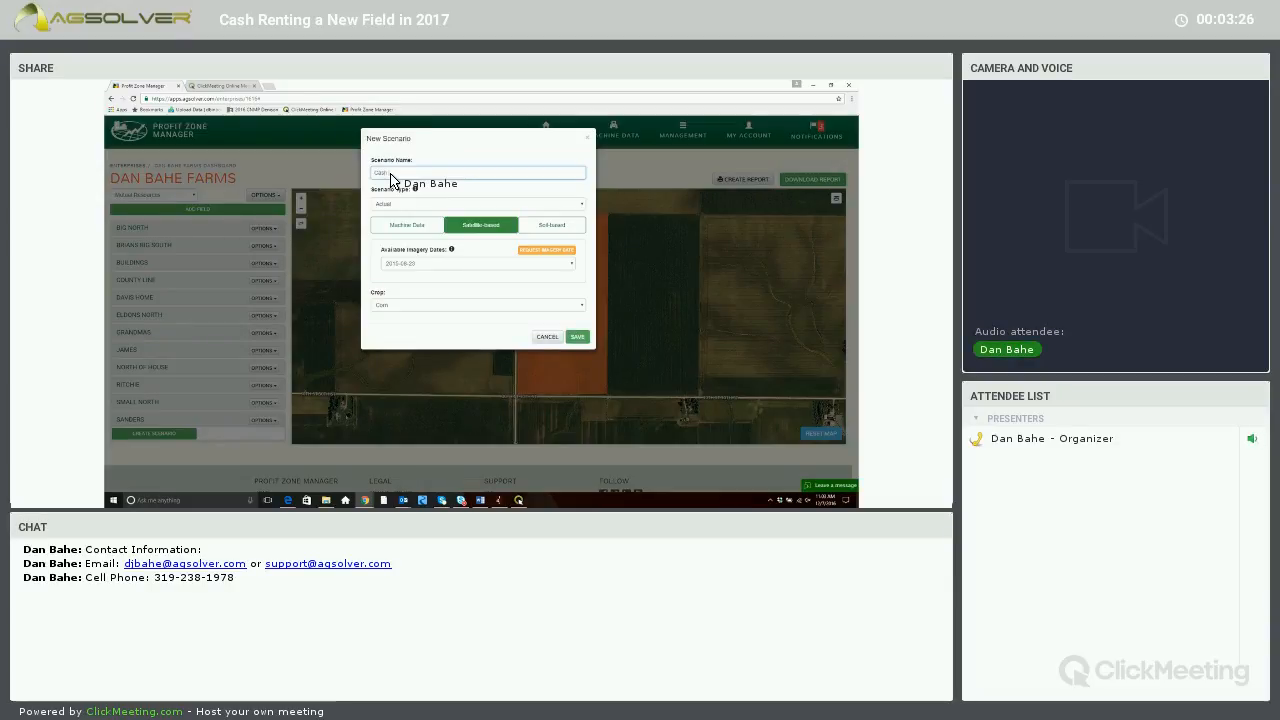
{"action": "type", "text": " Rent Scenario"}
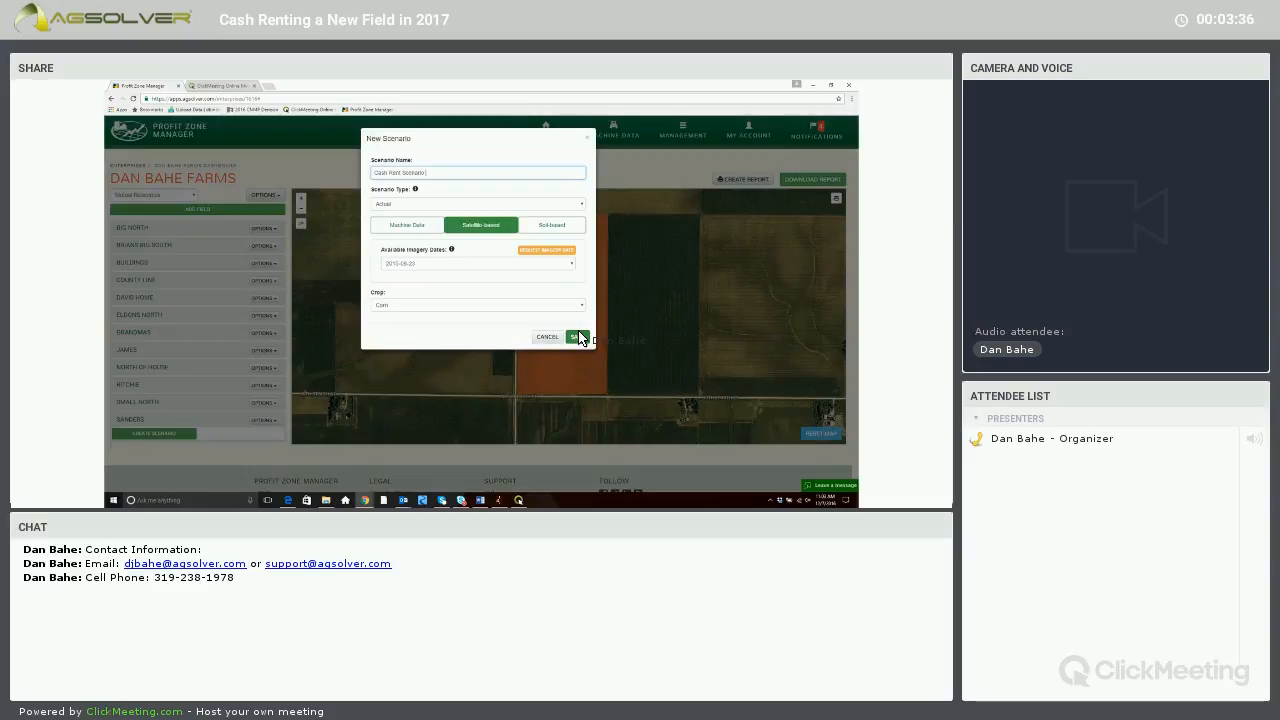
{"action": "left_click", "coordinate": [578, 337]}
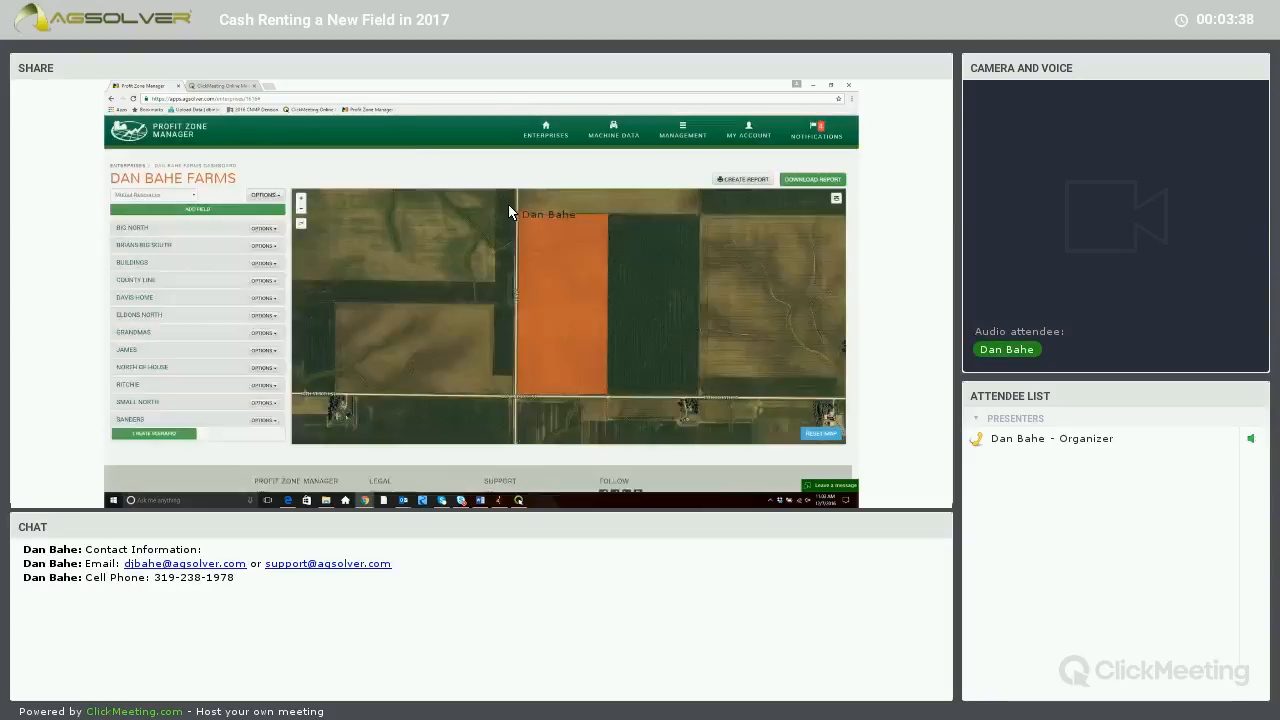
Copy the owner's 2017 Corn Production Crop Budget template into the scenario budget, set the land expense to 225 $/ac, and save the budget
{"action": "left_click", "coordinate": [506, 198]}
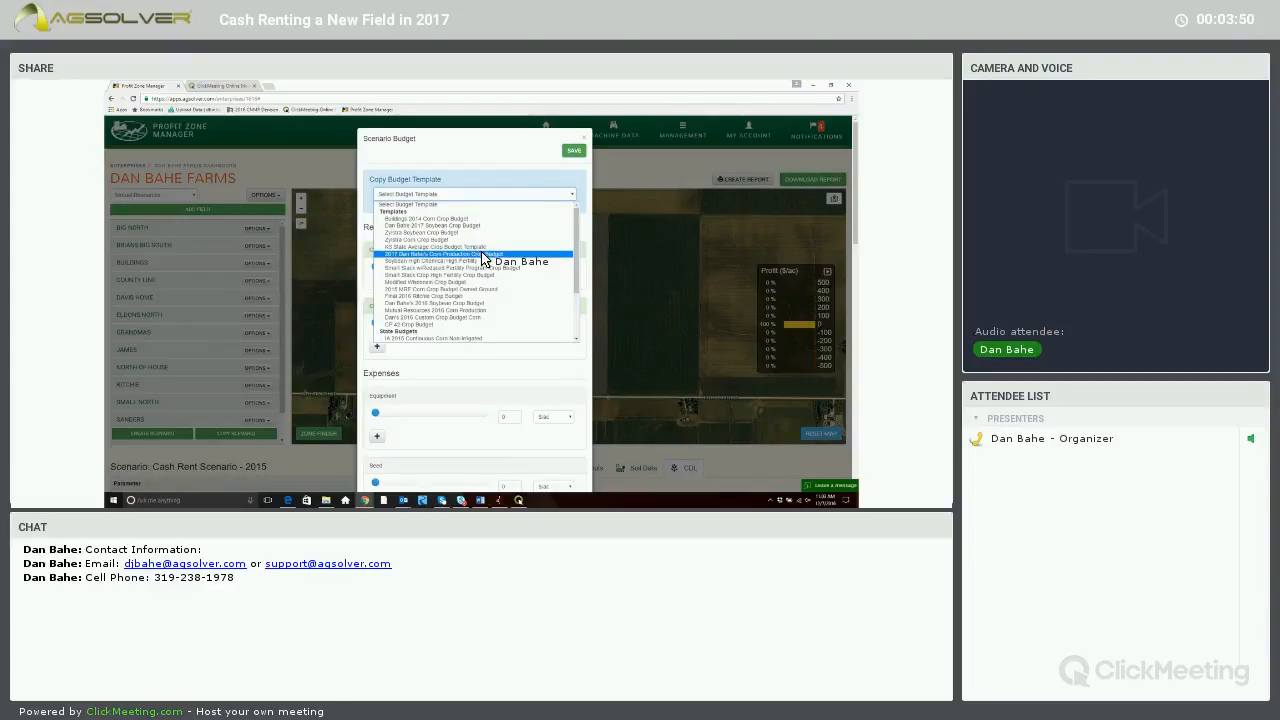
{"action": "left_click", "coordinate": [483, 258]}
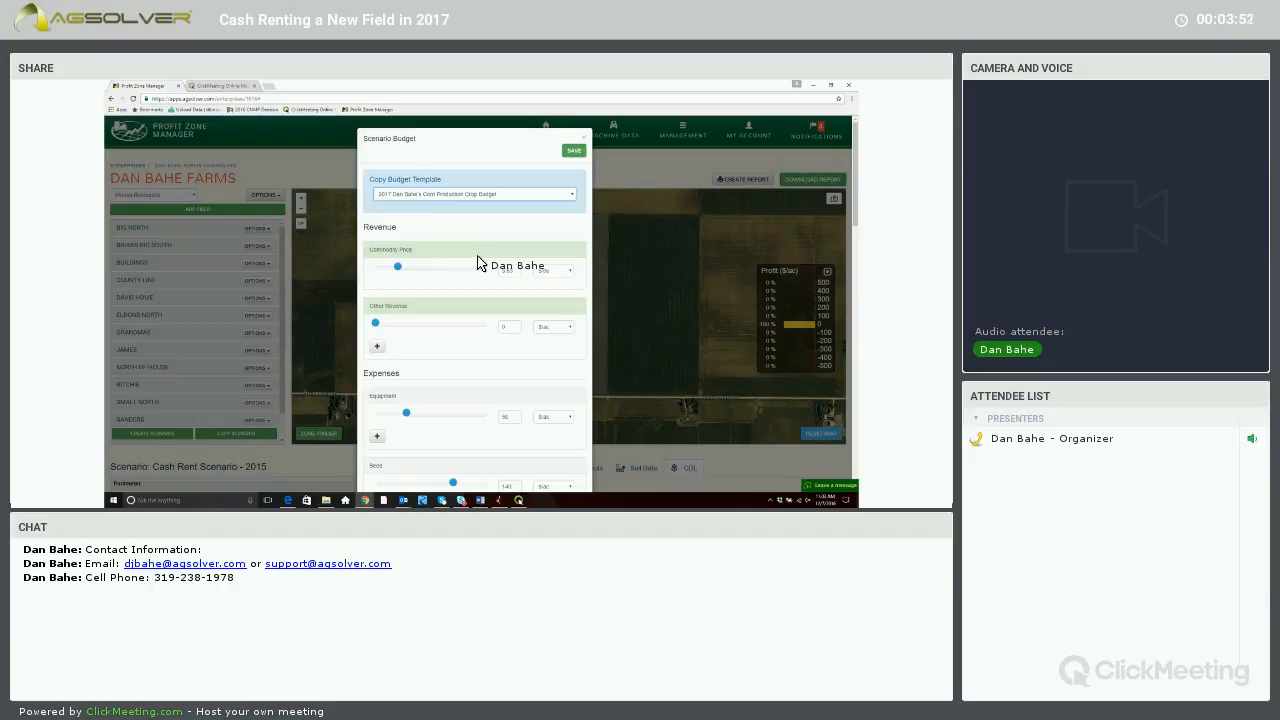
{"action": "scroll", "coordinate": [477, 264], "scroll_direction": "down", "scroll_amount": 6}
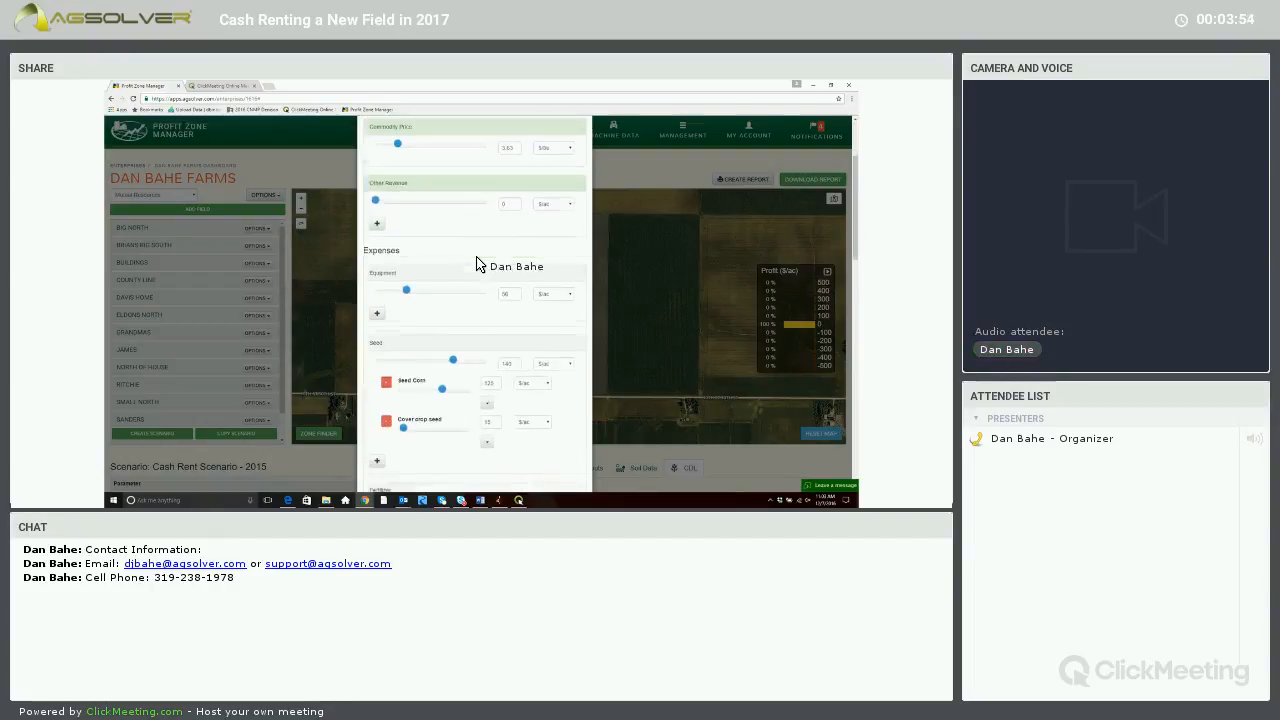
{"action": "scroll", "coordinate": [477, 264], "scroll_direction": "down", "scroll_amount": 10}
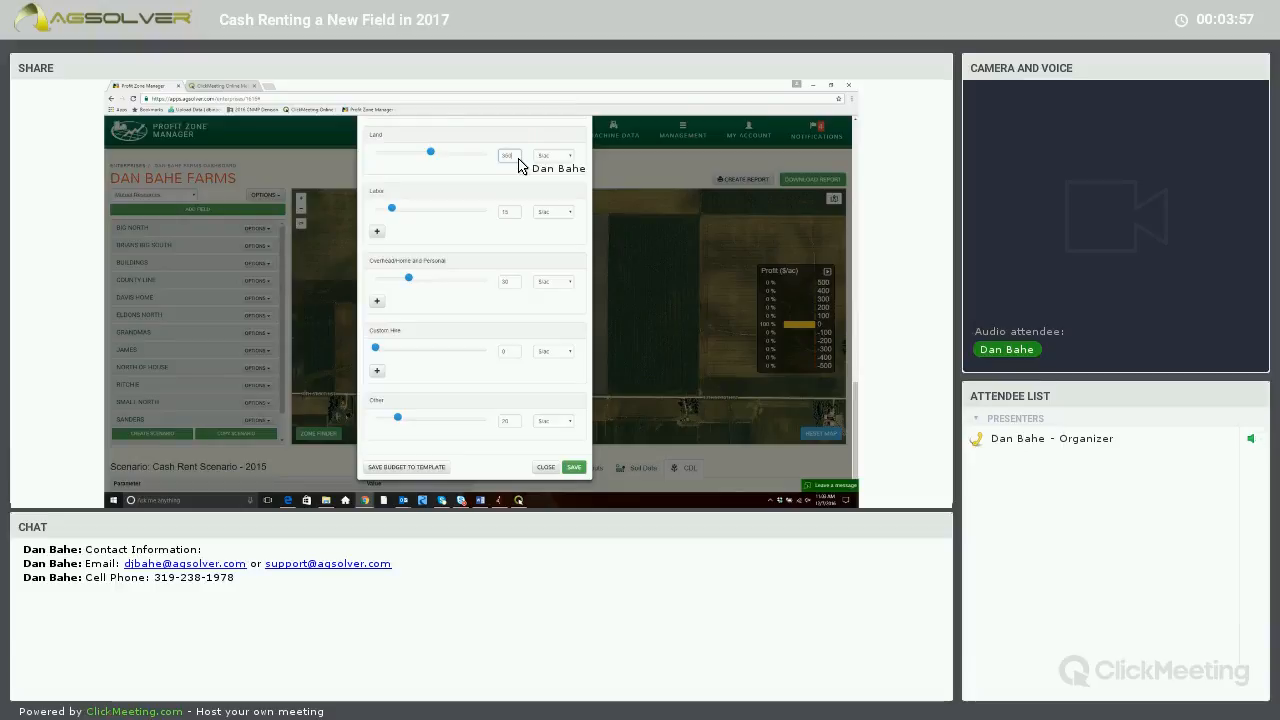
{"action": "key", "text": "BackSpace"}
{"action": "key", "text": "BackSpace"}
{"action": "type", "text": "225"}
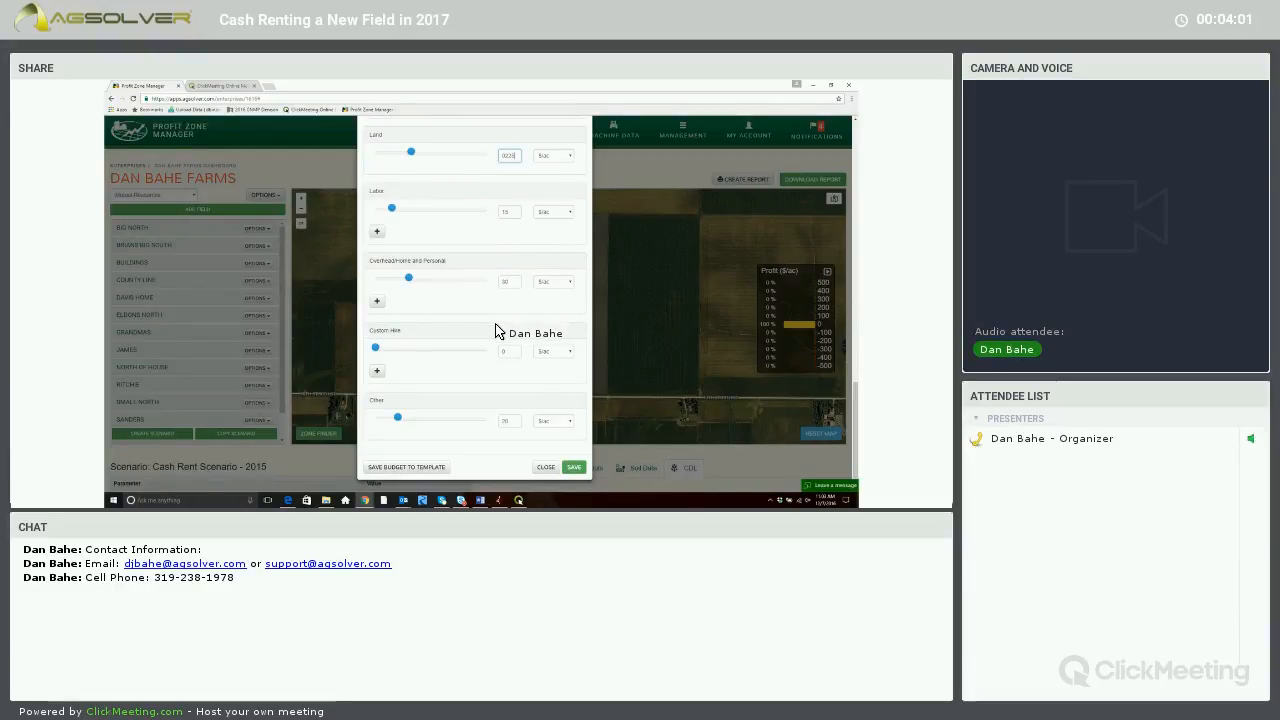
{"action": "scroll", "coordinate": [496, 329], "scroll_direction": "up", "scroll_amount": 2}
{"action": "scroll", "coordinate": [516, 370], "scroll_direction": "down", "scroll_amount": 2}
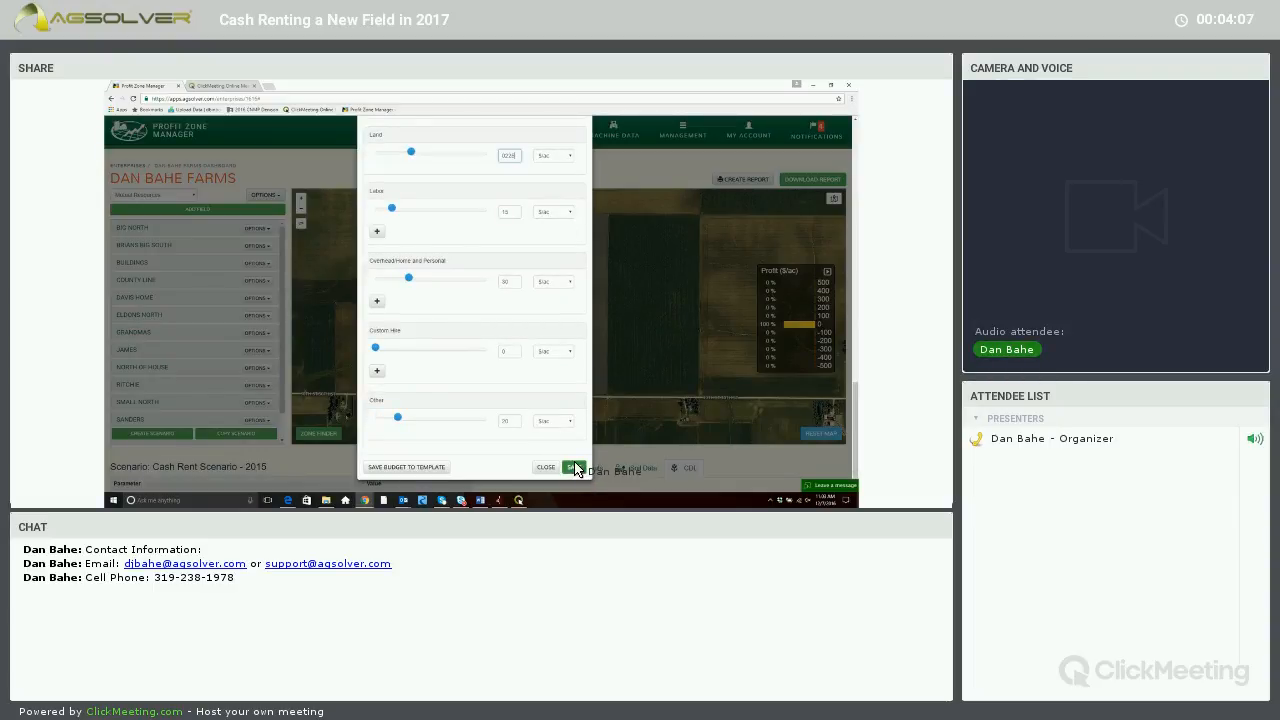
{"action": "left_click", "coordinate": [575, 467]}
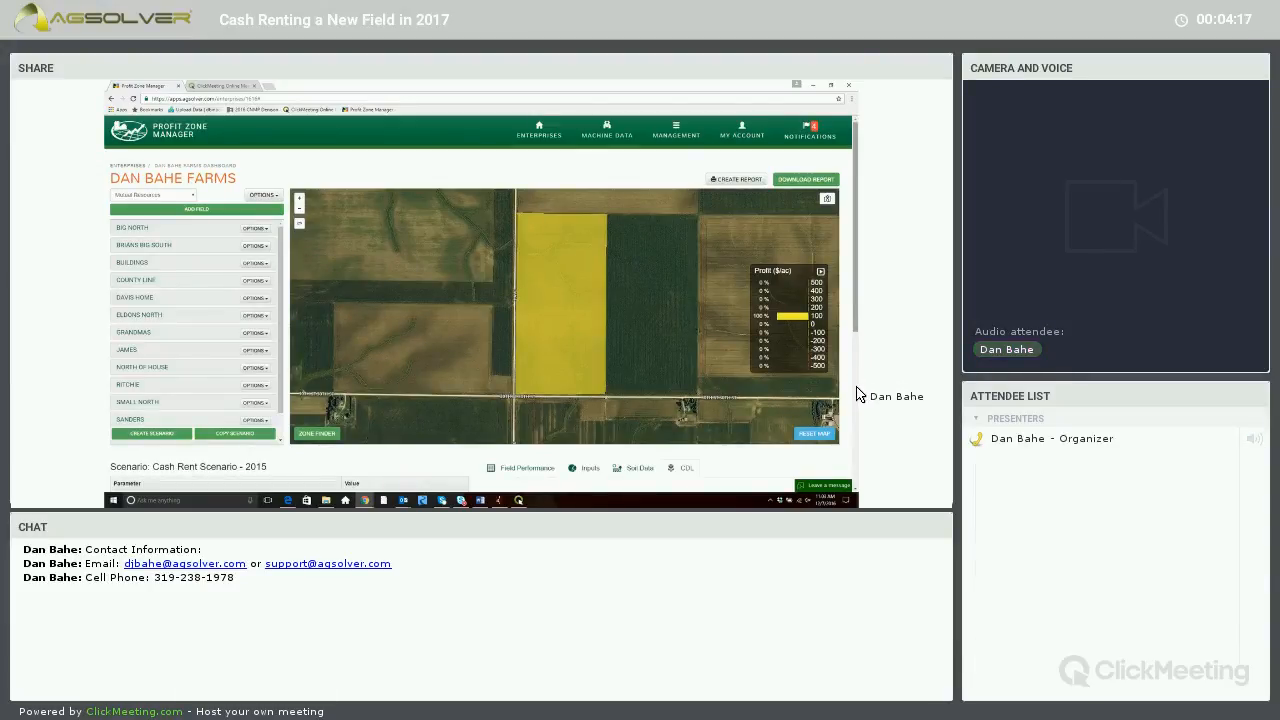
Examine the scenario's parameter table, including production efficiency and acreage opportunity ratio, and check its soil data and inputs breakdown
{"action": "scroll", "coordinate": [854, 408], "scroll_direction": "down", "scroll_amount": 1}
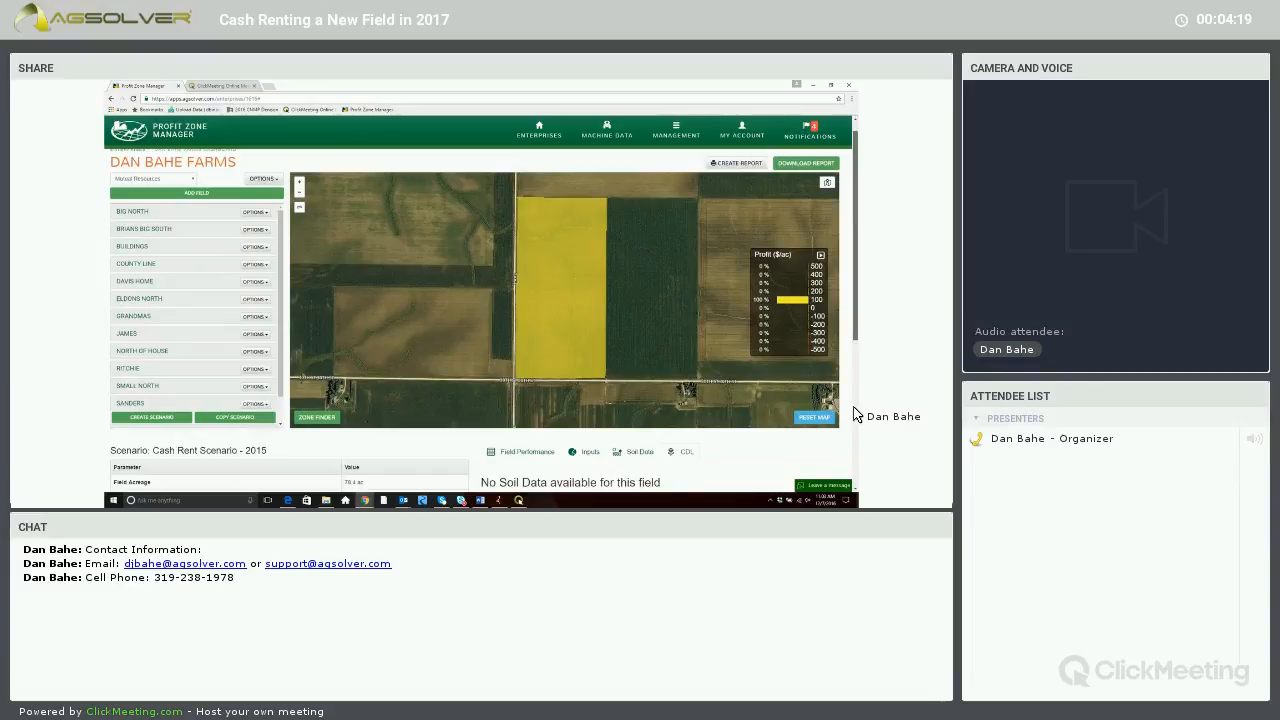
{"action": "scroll", "coordinate": [854, 410], "scroll_direction": "down", "scroll_amount": 3}
{"action": "scroll", "coordinate": [854, 424], "scroll_direction": "down", "scroll_amount": 1}
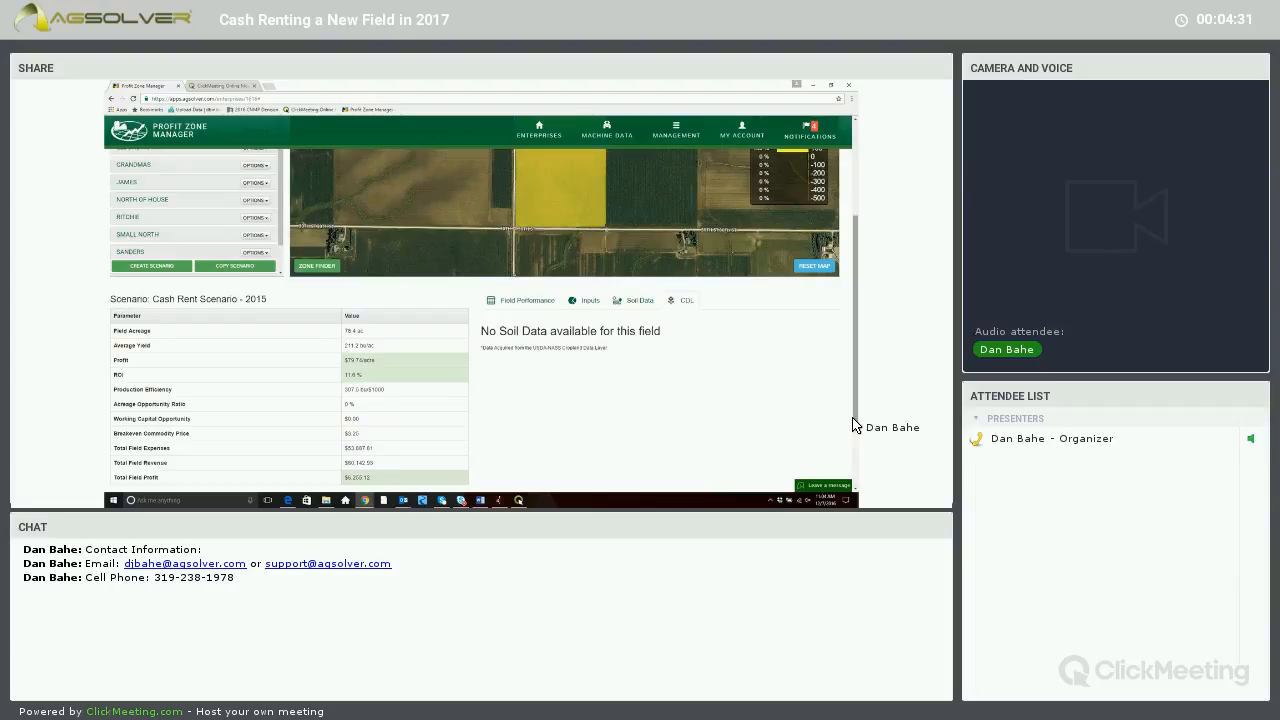
{"action": "left_click", "coordinate": [518, 302]}
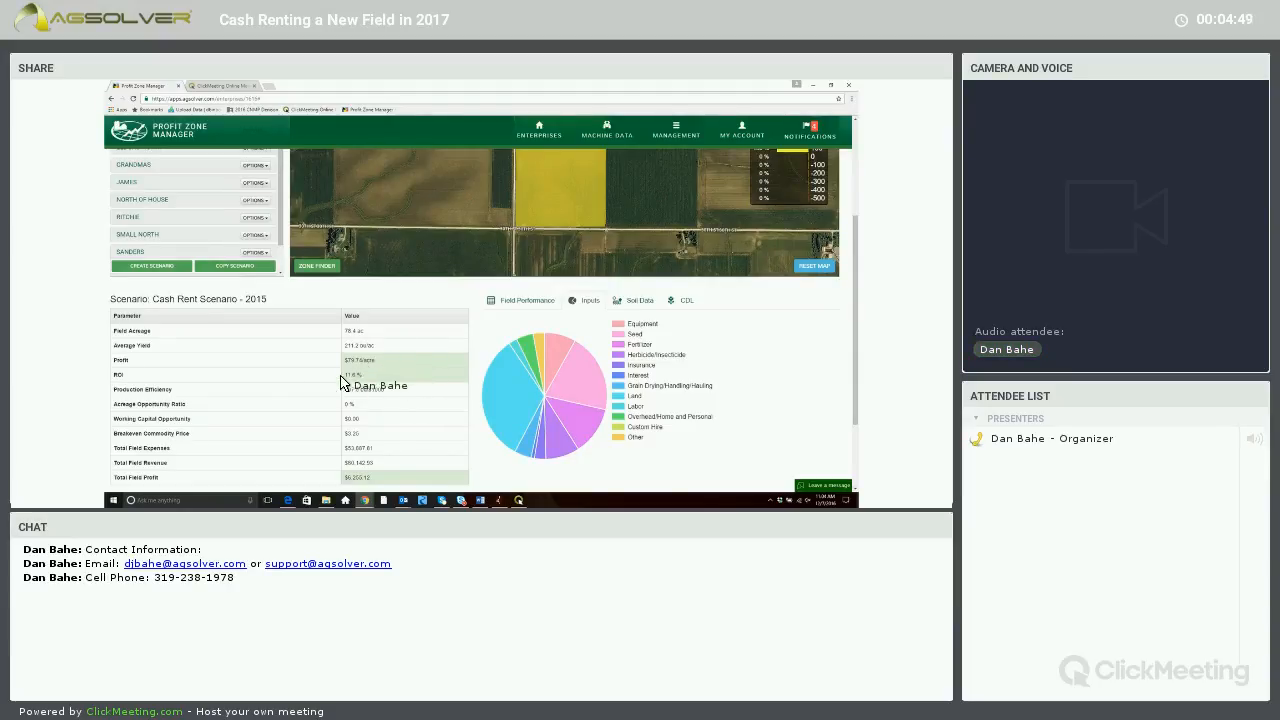
{"action": "mouse_move", "coordinate": [186, 371]}
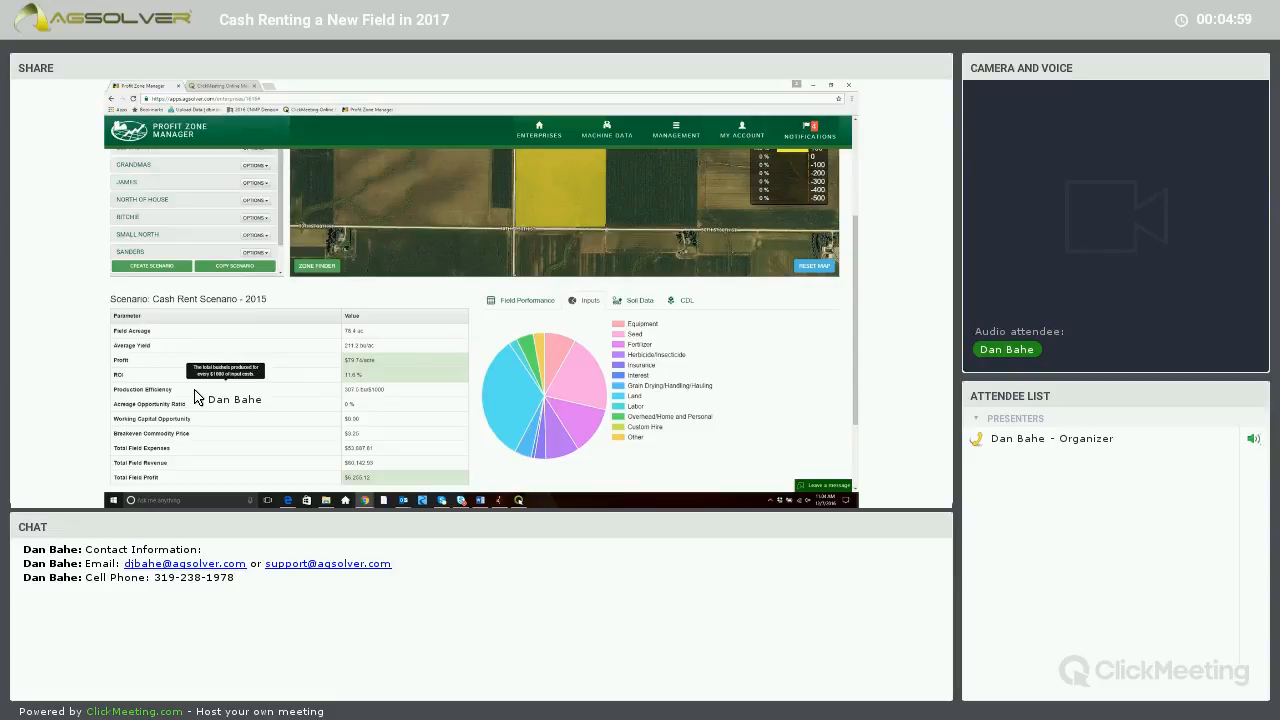
{"action": "mouse_move", "coordinate": [222, 410]}
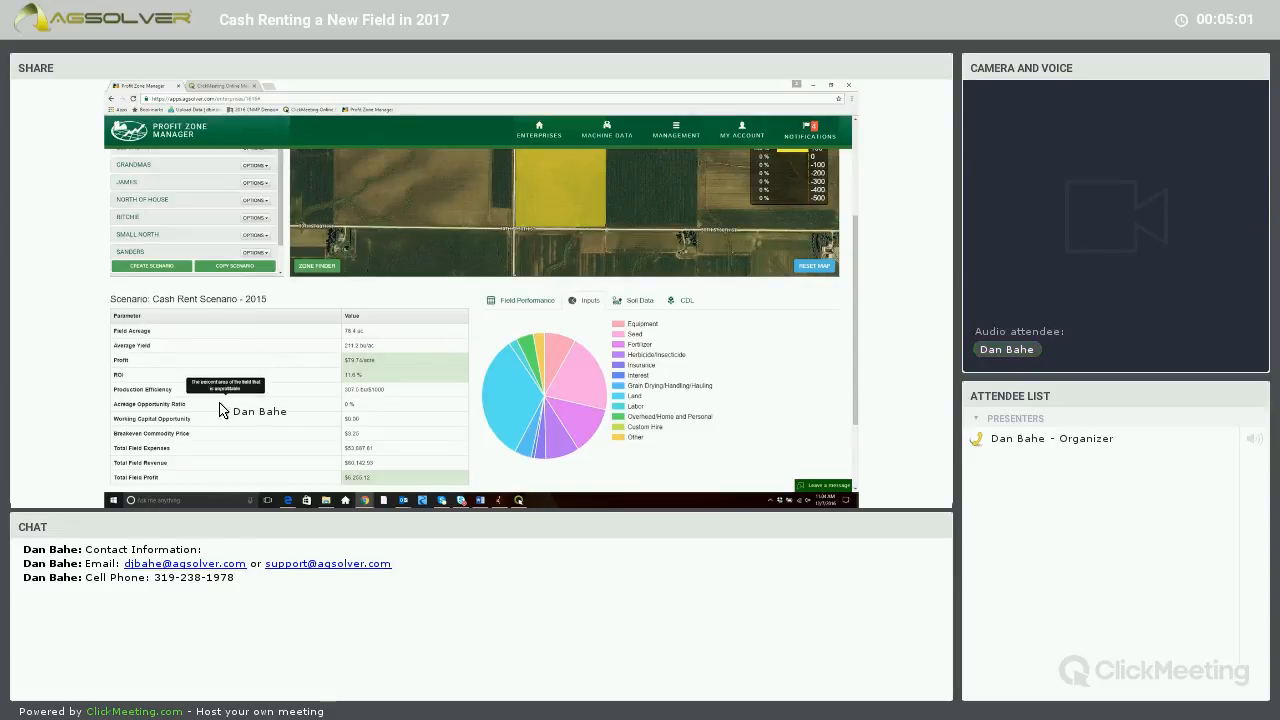
{"action": "scroll", "coordinate": [298, 387], "scroll_direction": "down", "scroll_amount": 1}
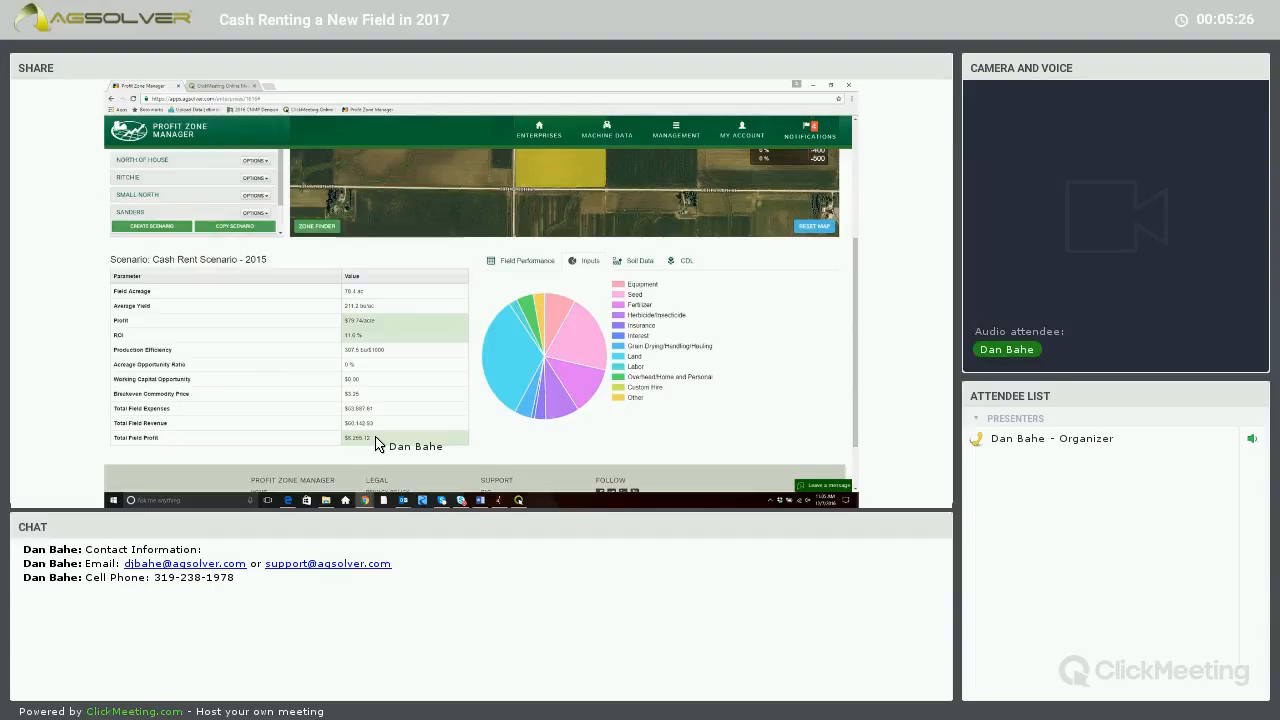
{"action": "left_click", "coordinate": [636, 259]}
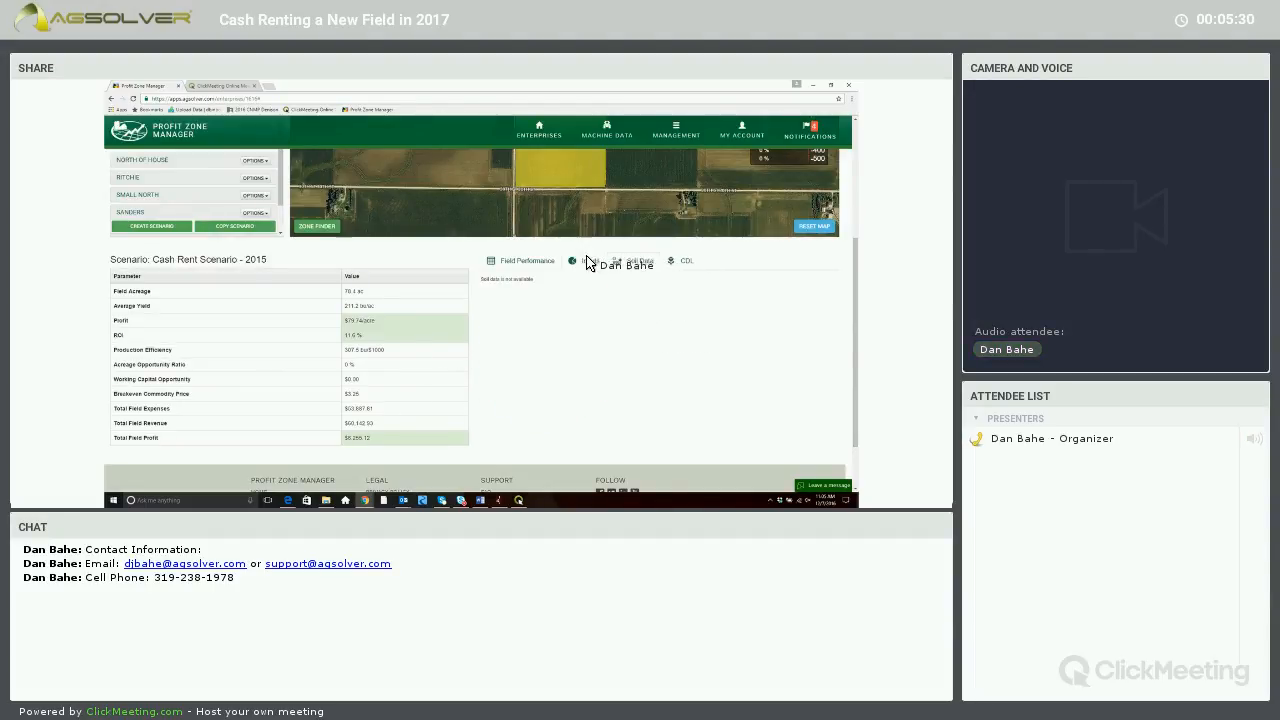
{"action": "left_click", "coordinate": [588, 262]}
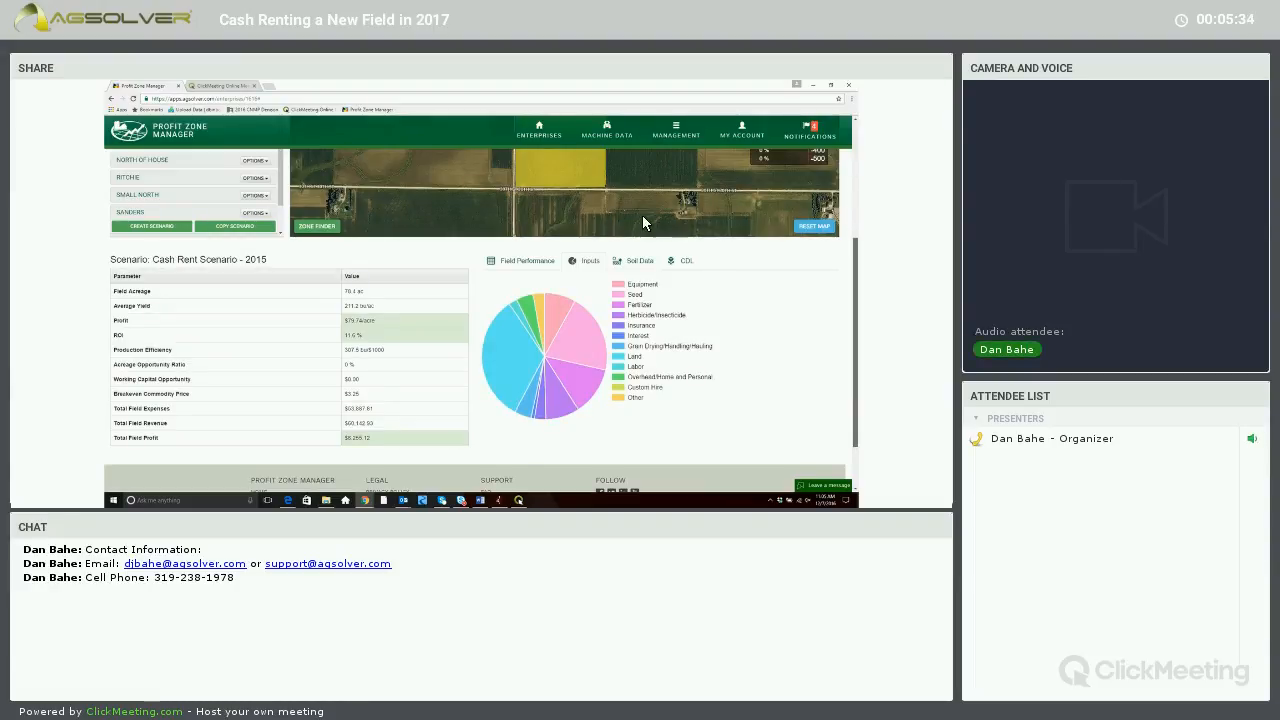
View the field map by yield, ROI and breakeven yield increase
{"action": "scroll", "coordinate": [644, 224], "scroll_direction": "up", "scroll_amount": 5}
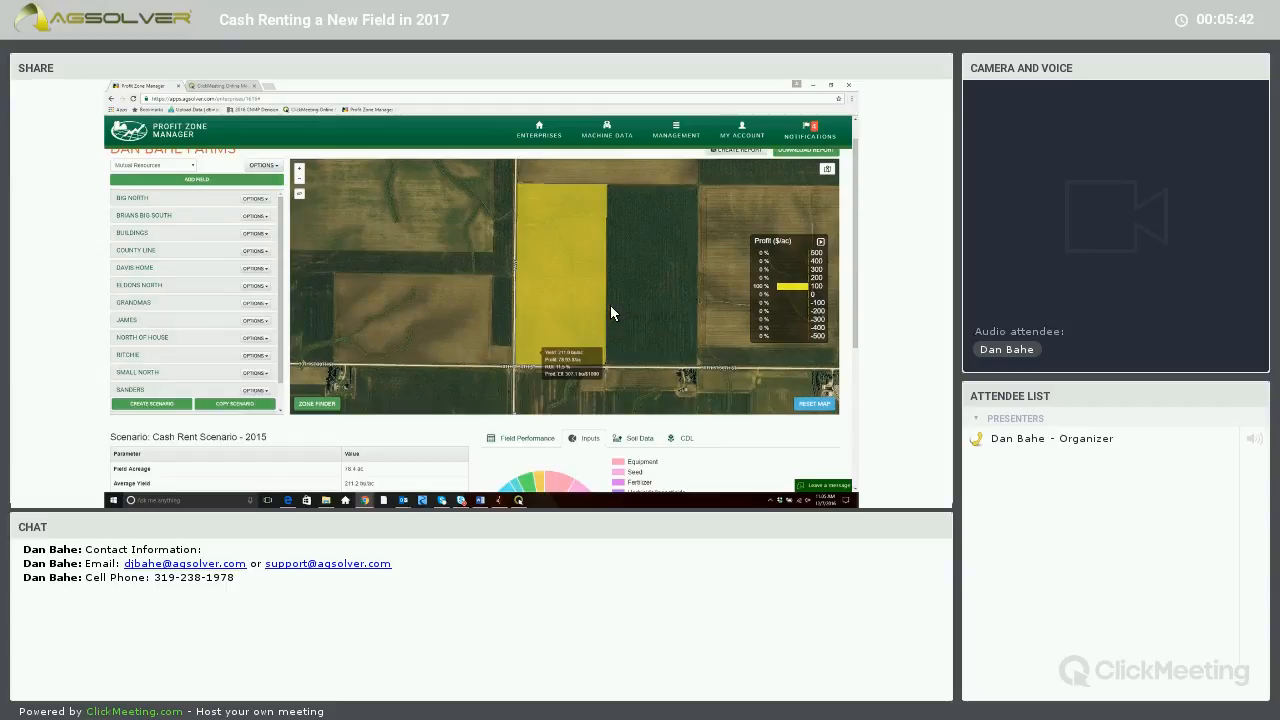
{"action": "left_click", "coordinate": [773, 177]}
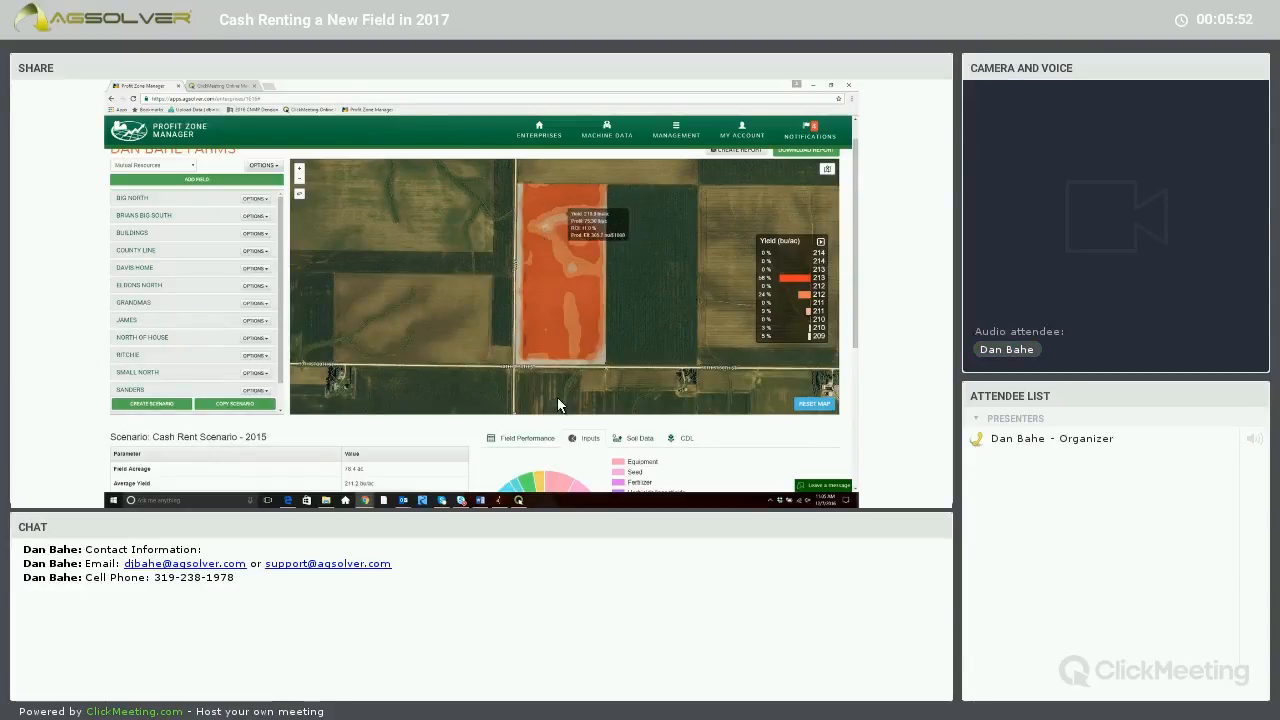
{"action": "left_click", "coordinate": [777, 186]}
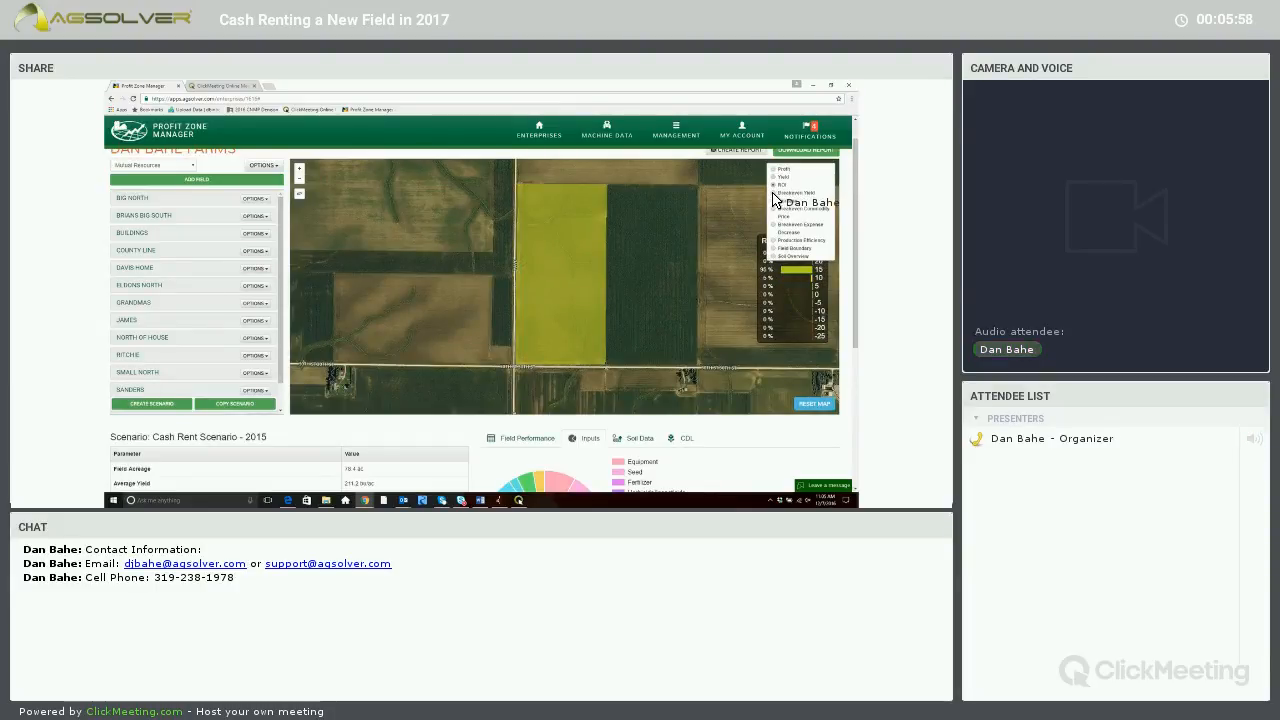
{"action": "left_click", "coordinate": [773, 193]}
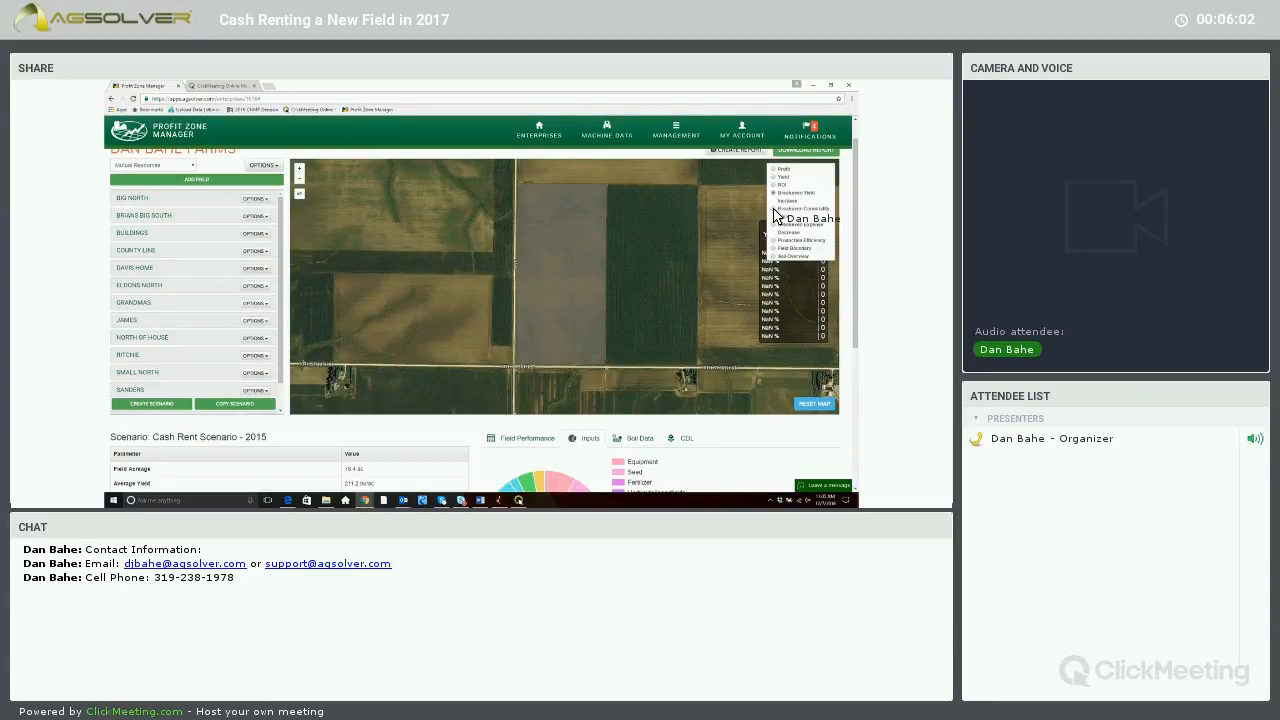
View the field map by breakeven commodity price, breakeven expense decrease, production efficiency and field boundary
{"action": "left_click", "coordinate": [774, 209]}
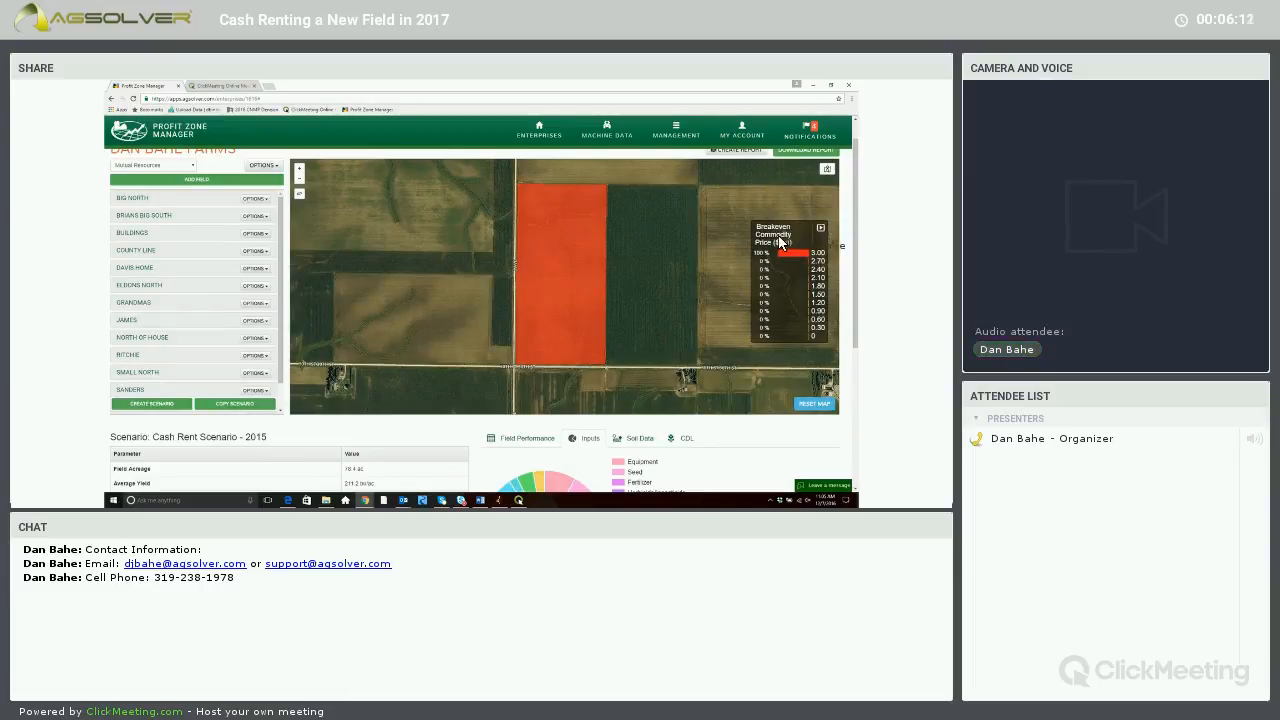
{"action": "left_click", "coordinate": [776, 225]}
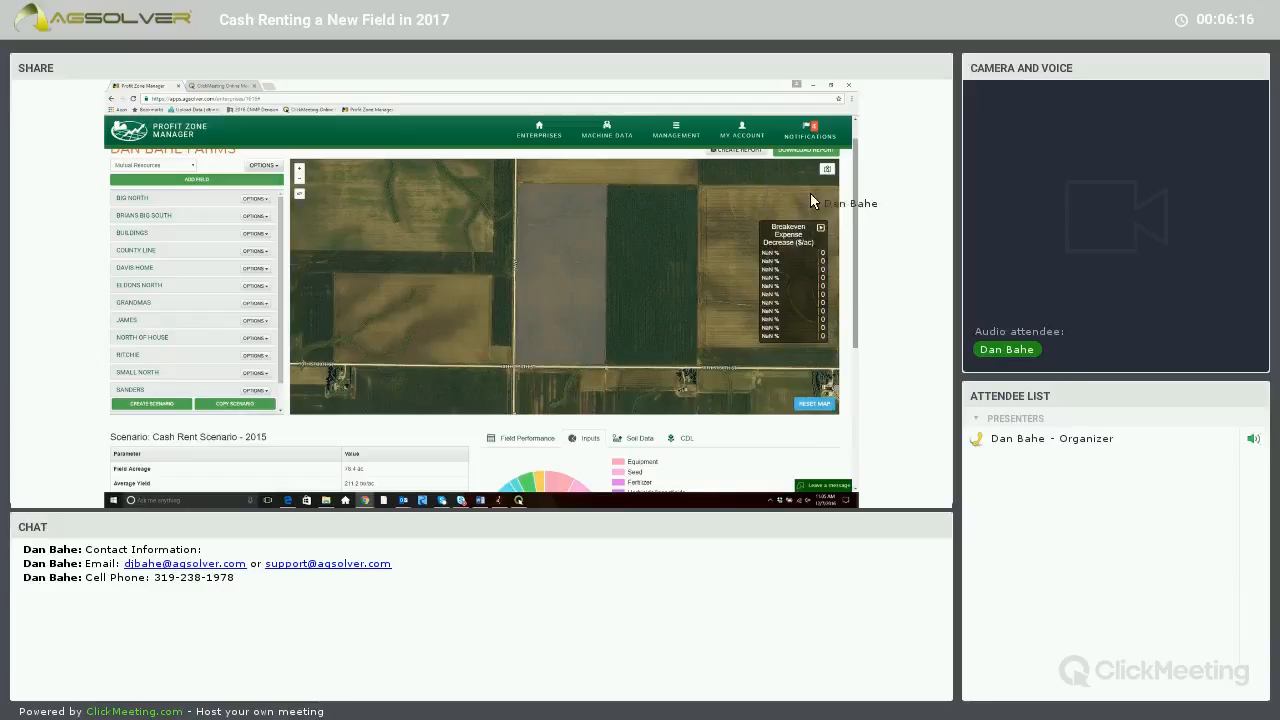
{"action": "left_click", "coordinate": [777, 241]}
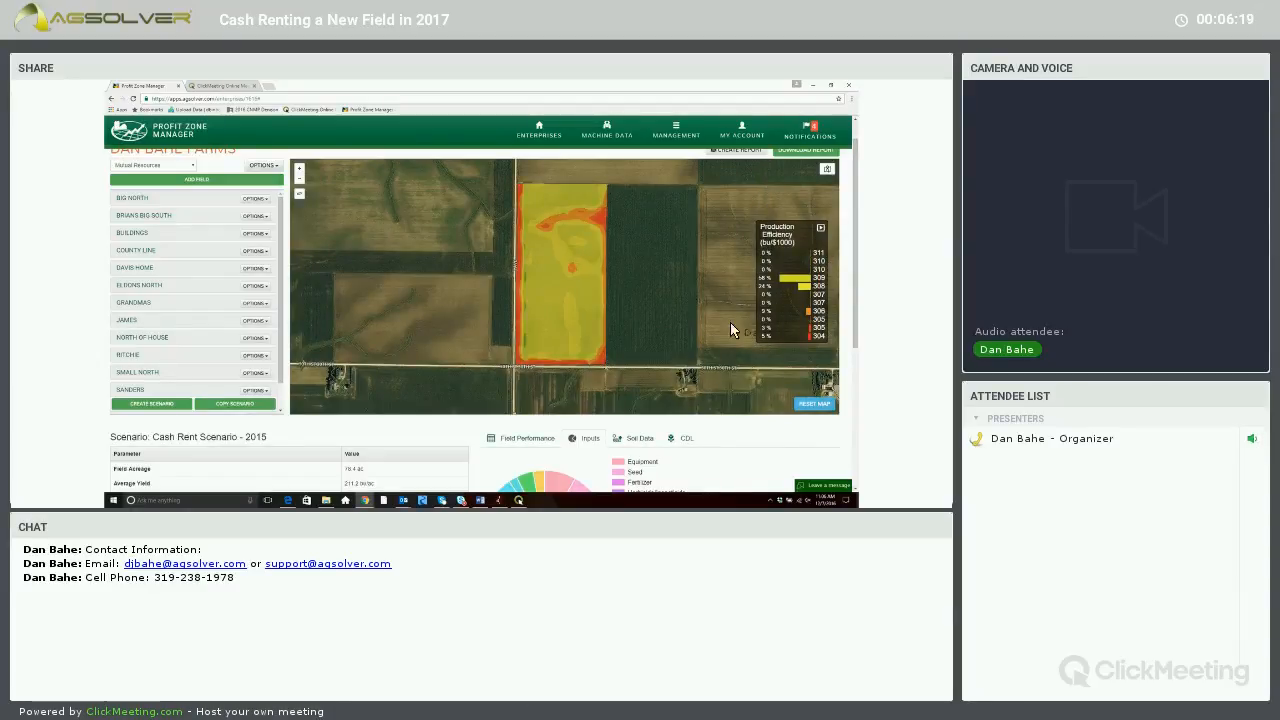
{"action": "mouse_move", "coordinate": [827, 169]}
{"action": "left_click", "coordinate": [773, 248]}
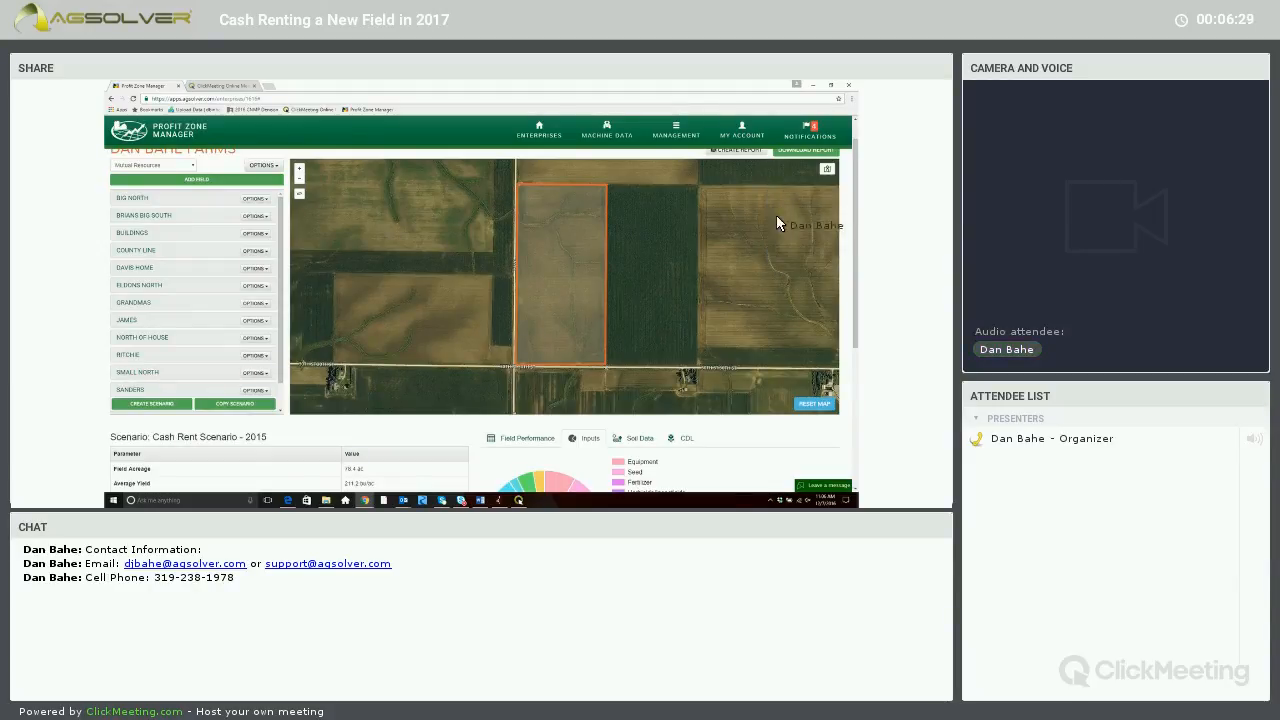
Create a field-type report and choose the Sanders field of the Mutual Resources farm
{"action": "mouse_move", "coordinate": [824, 175]}
{"action": "scroll", "coordinate": [803, 217], "scroll_direction": "up", "scroll_amount": 1}
{"action": "scroll", "coordinate": [799, 216], "scroll_direction": "down", "scroll_amount": 1}
{"action": "scroll", "coordinate": [792, 216], "scroll_direction": "up", "scroll_amount": 1}
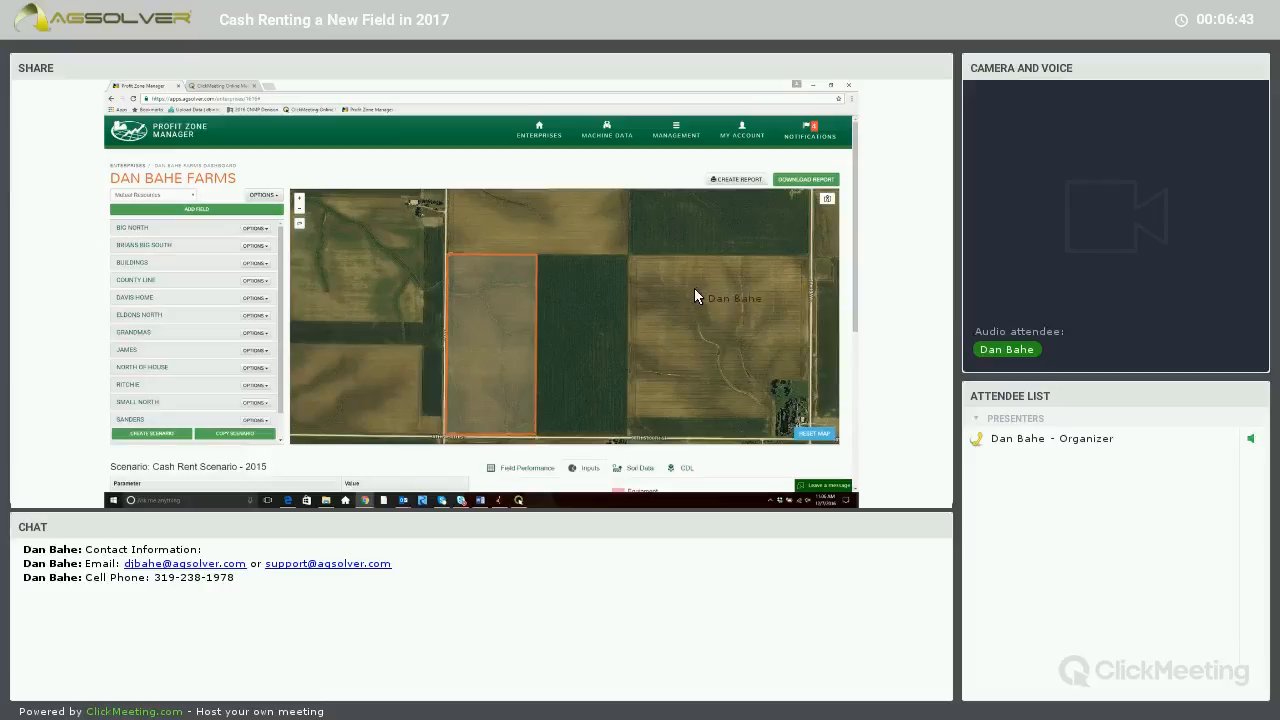
{"action": "left_click_drag", "start_coordinate": [594, 322], "coordinate": [705, 290]}
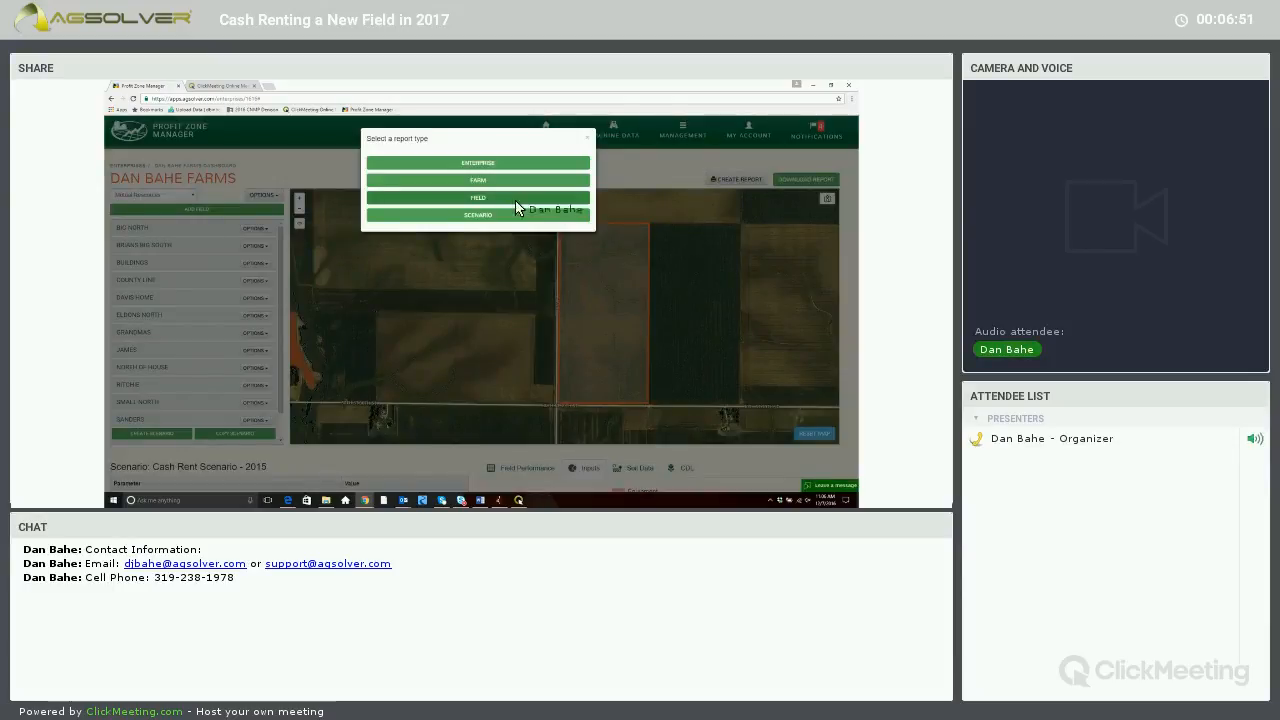
{"action": "left_click", "coordinate": [515, 199]}
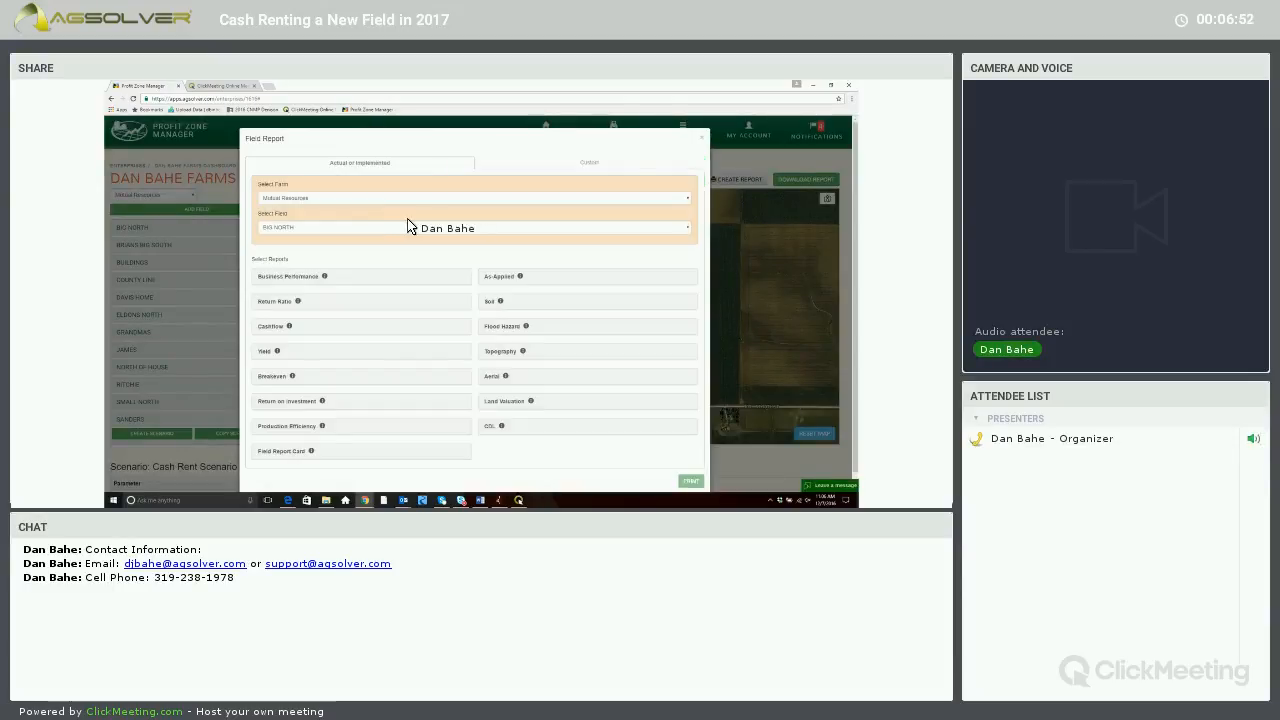
{"action": "left_click", "coordinate": [333, 309]}
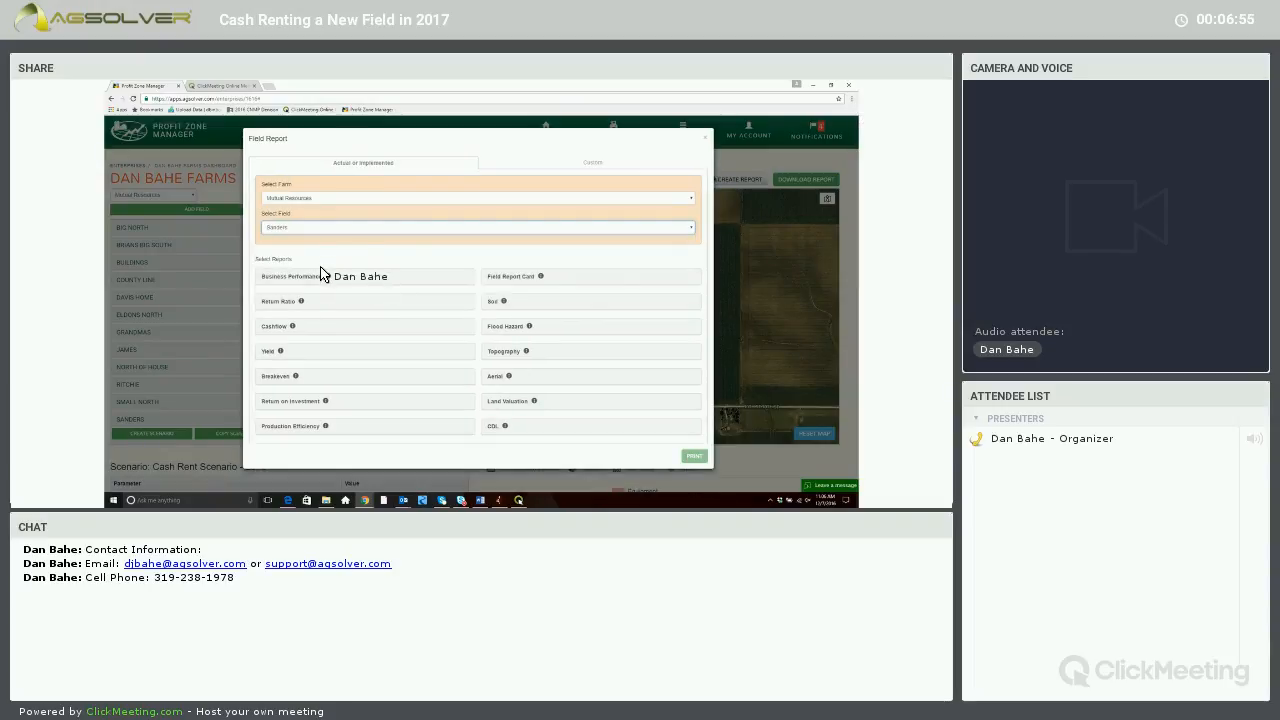
Include the Soil, Flood Hazard, Topography, Aerial, Land Valuation and CDL reports in the field report and print it
{"action": "left_click", "coordinate": [500, 302]}
{"action": "left_click", "coordinate": [505, 327]}
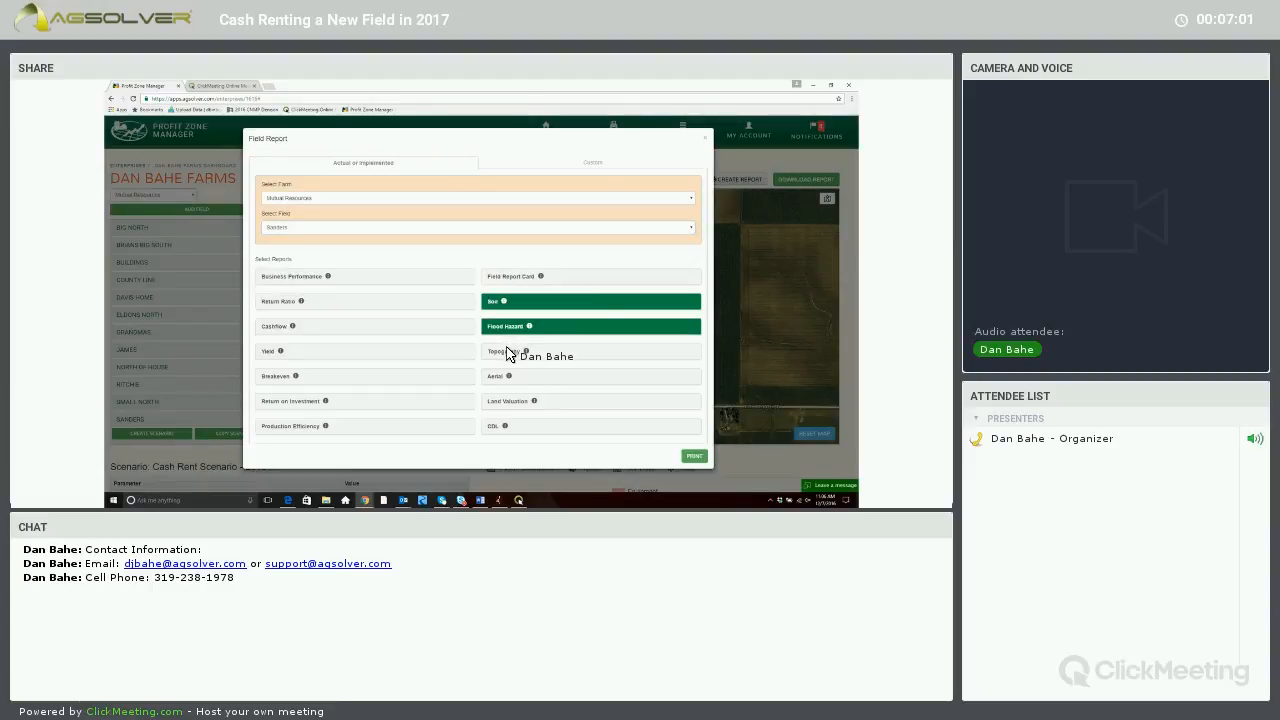
{"action": "left_click", "coordinate": [507, 355]}
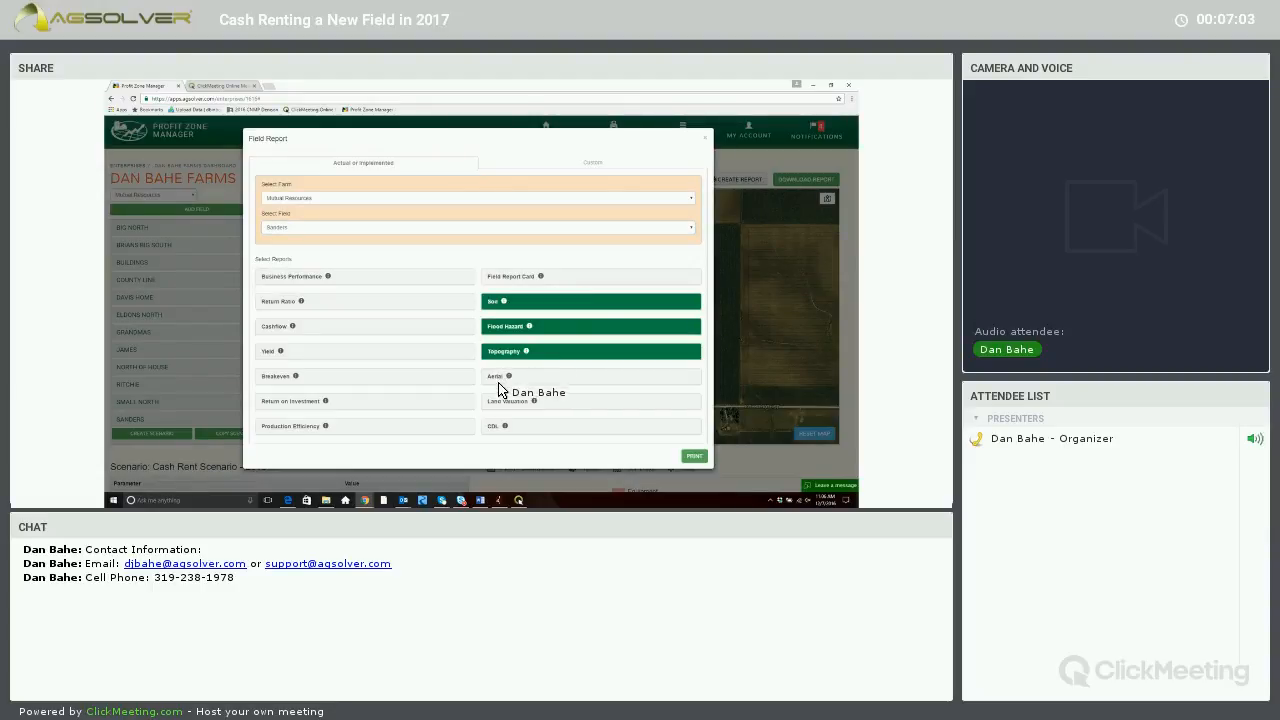
{"action": "left_click", "coordinate": [498, 379]}
{"action": "left_click", "coordinate": [497, 404]}
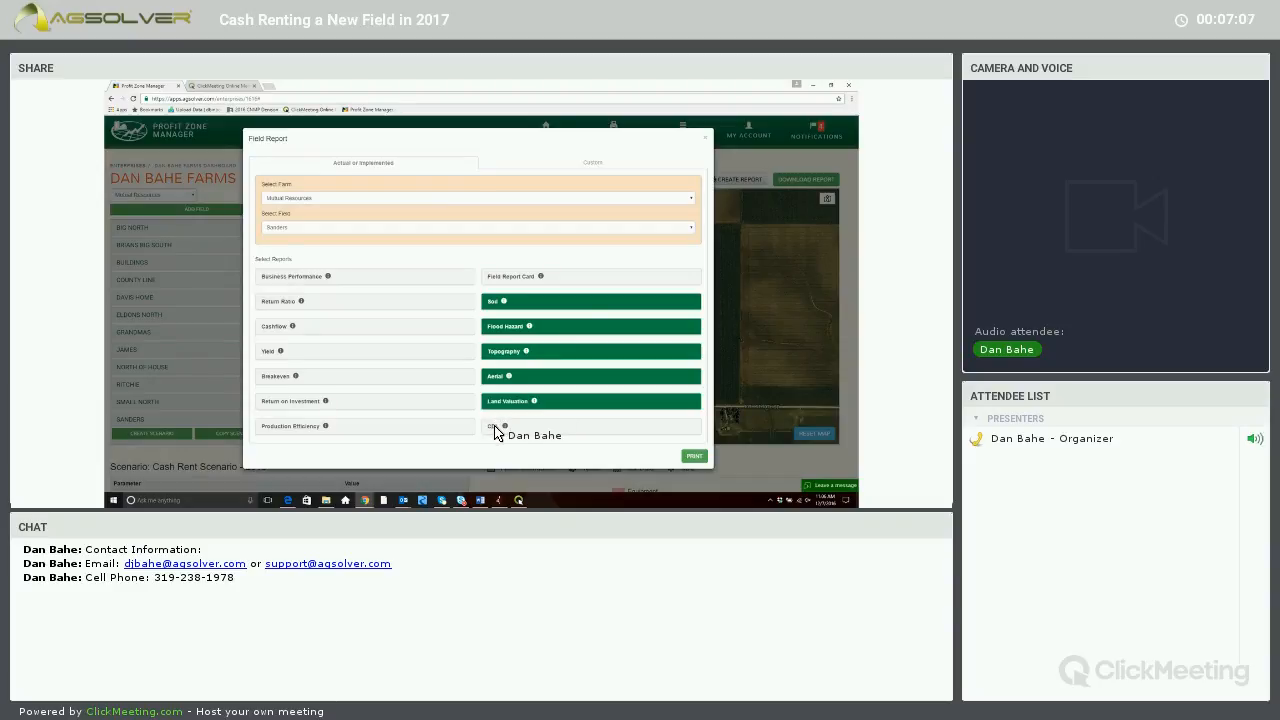
{"action": "left_click", "coordinate": [494, 430]}
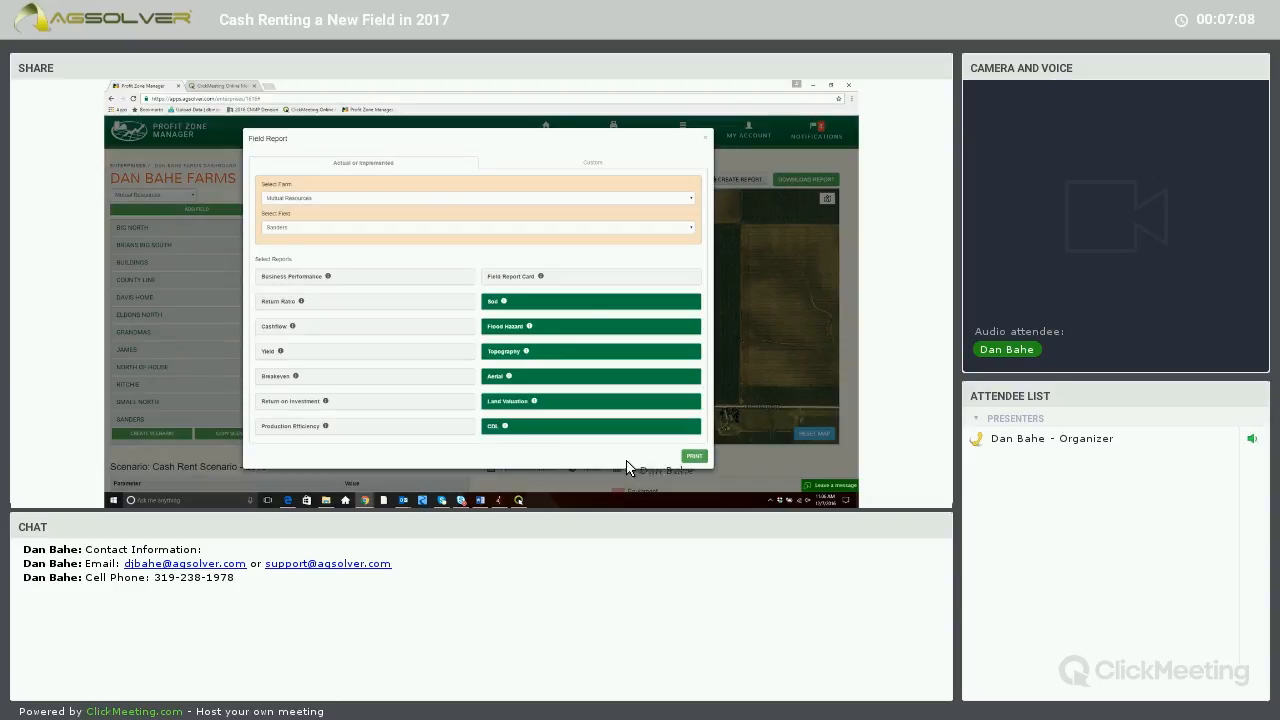
{"action": "left_click", "coordinate": [695, 457]}
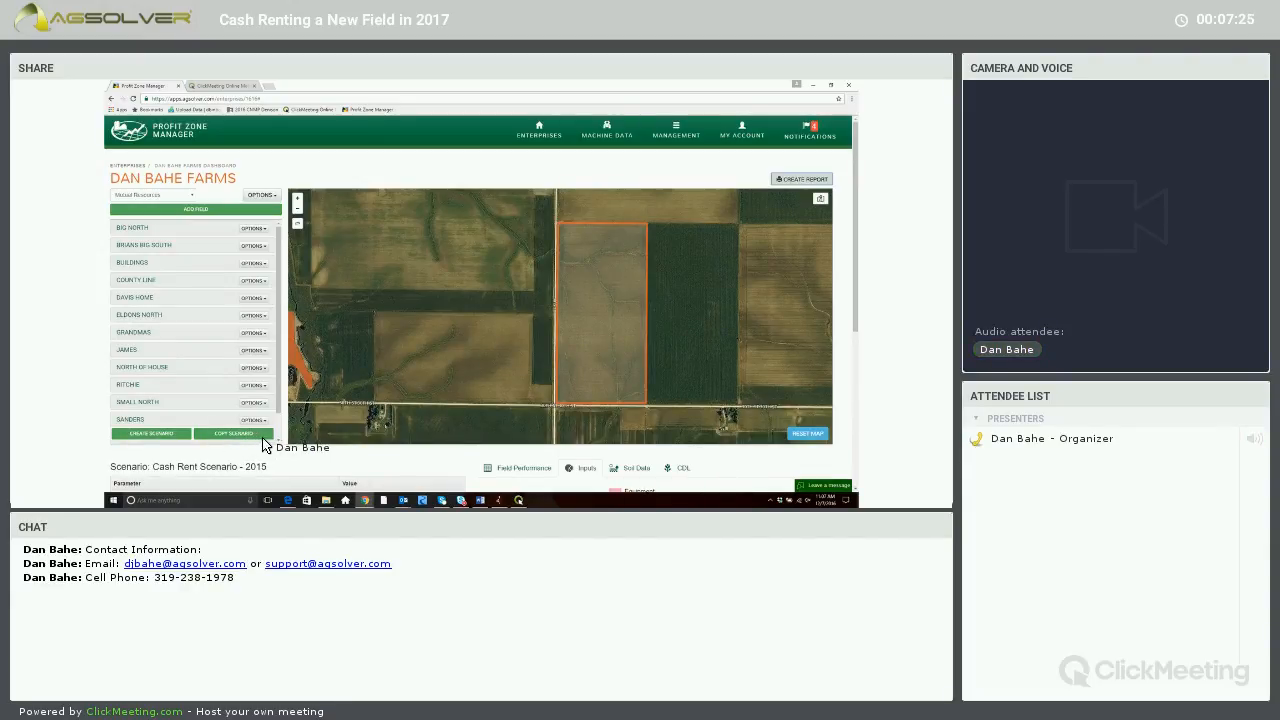
{"action": "scroll", "coordinate": [272, 430], "scroll_direction": "down", "scroll_amount": 1}
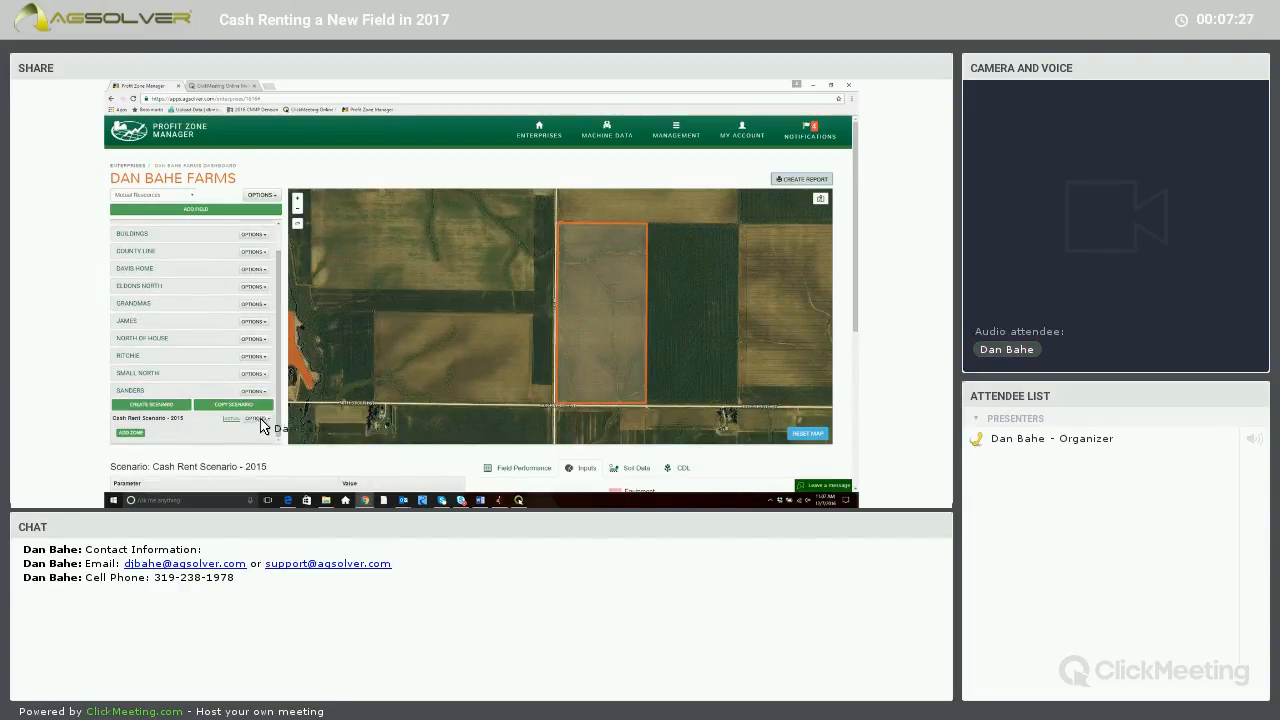
{"action": "left_click", "coordinate": [266, 419]}
{"action": "scroll", "coordinate": [265, 425], "scroll_direction": "down", "scroll_amount": 1}
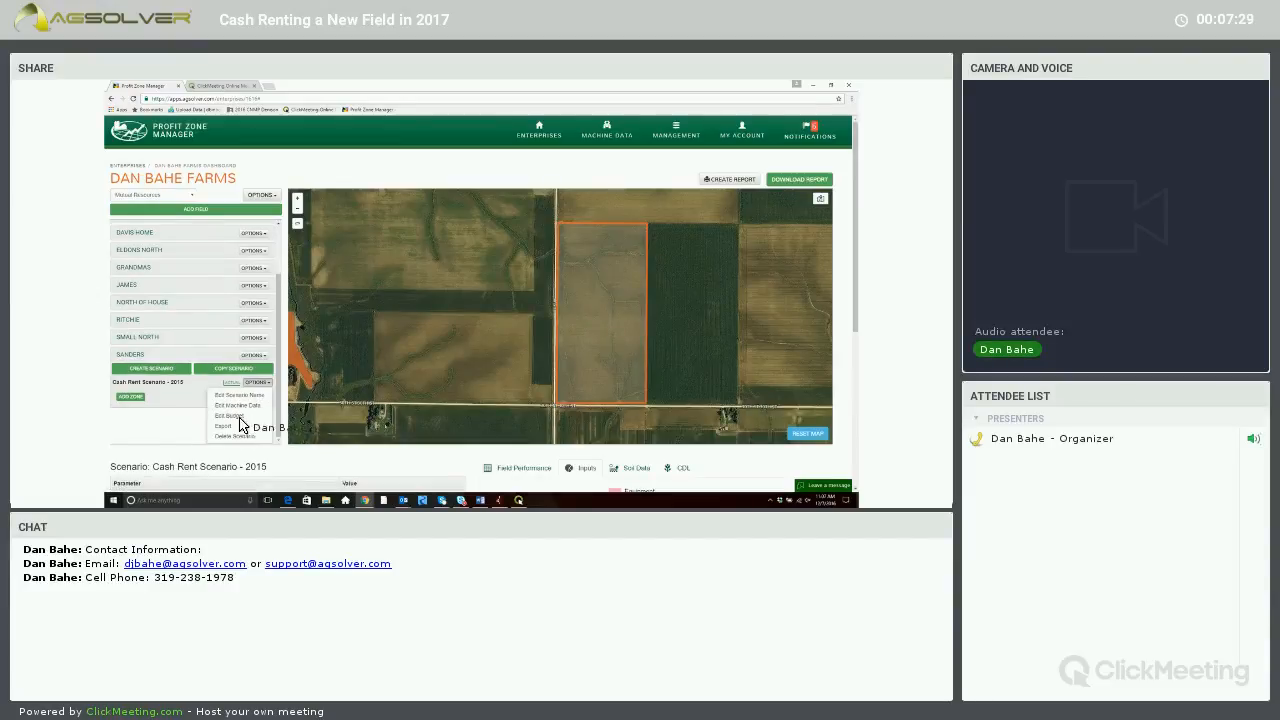
{"action": "left_click", "coordinate": [142, 432]}
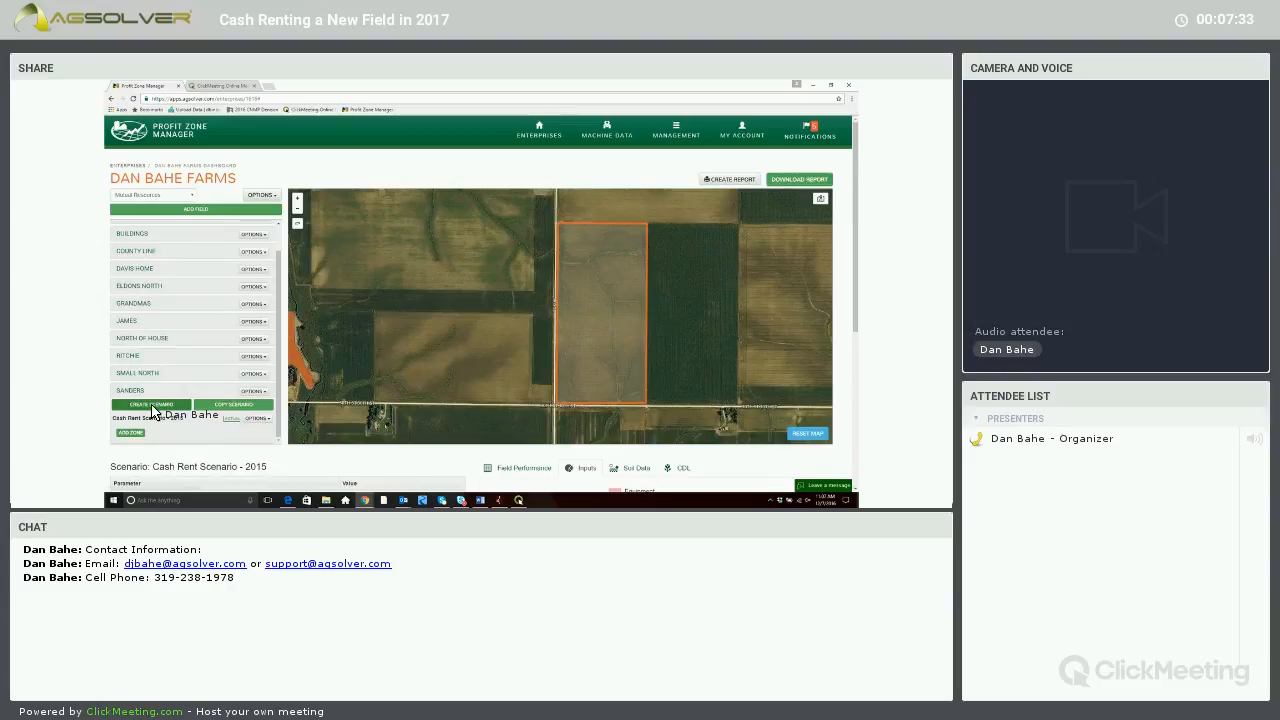
{"action": "left_click", "coordinate": [153, 406]}
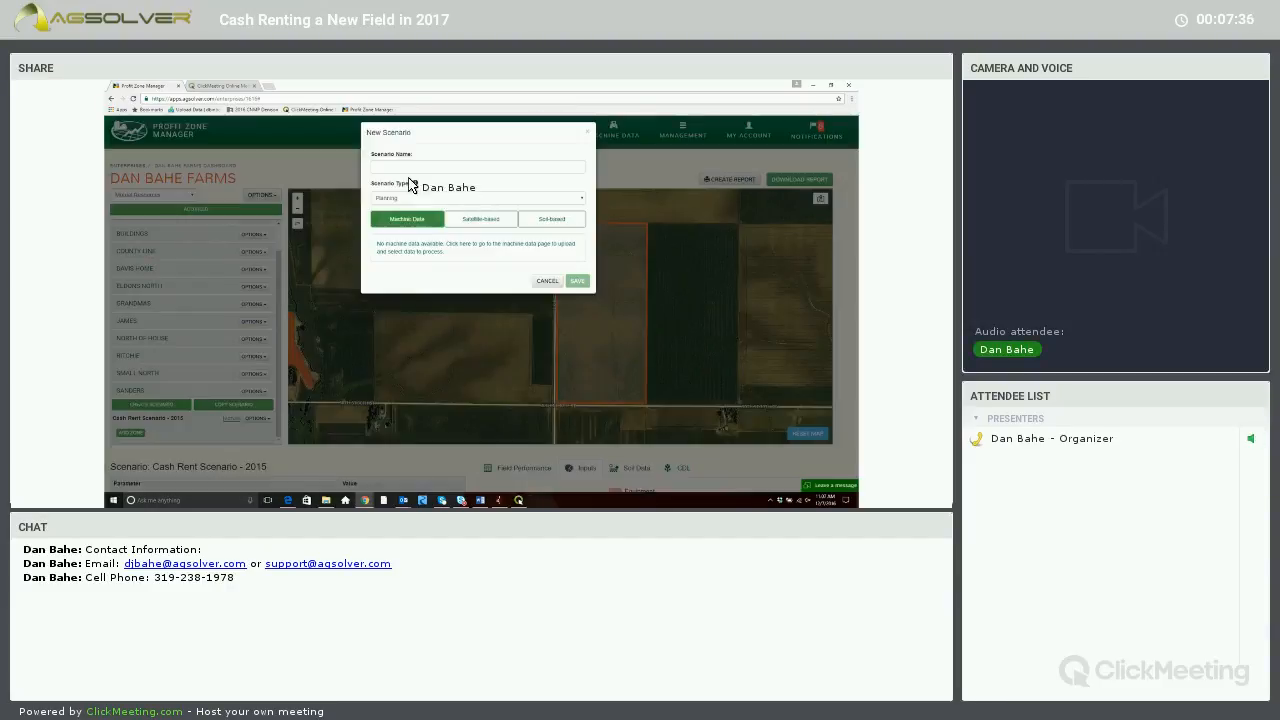
{"action": "left_click", "coordinate": [407, 174]}
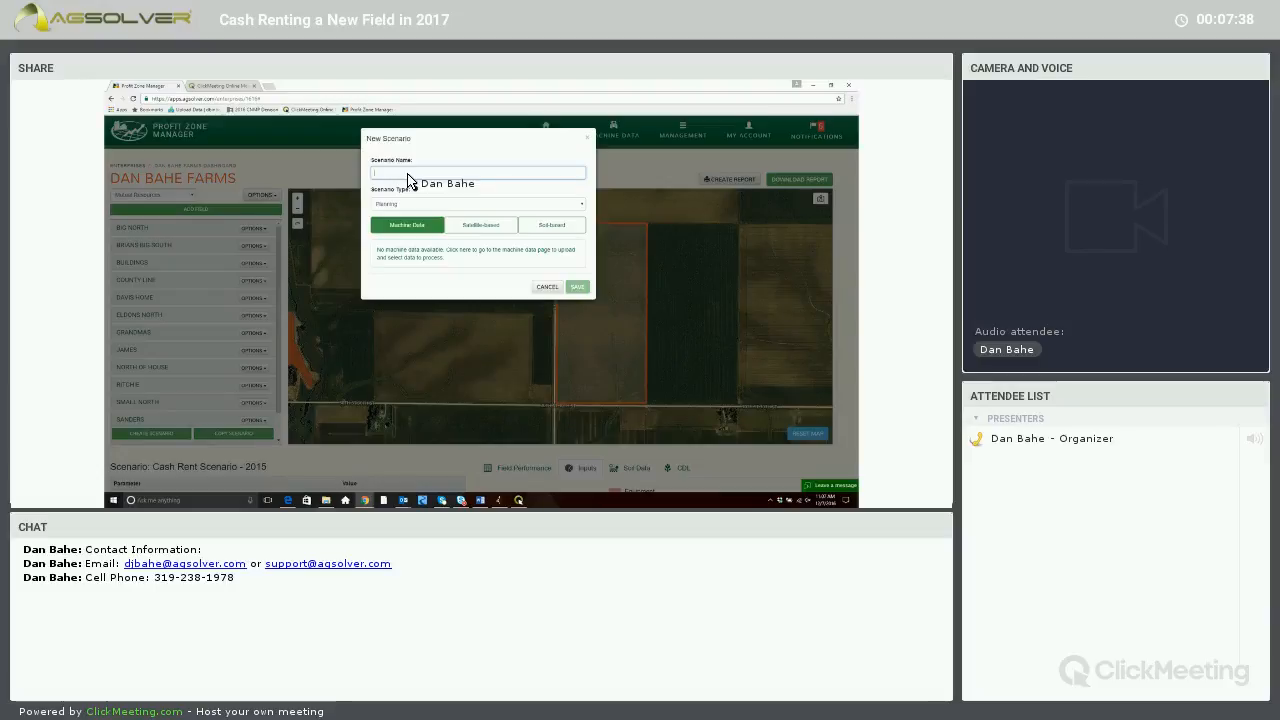
{"action": "type", "text": "Cash Rent"}
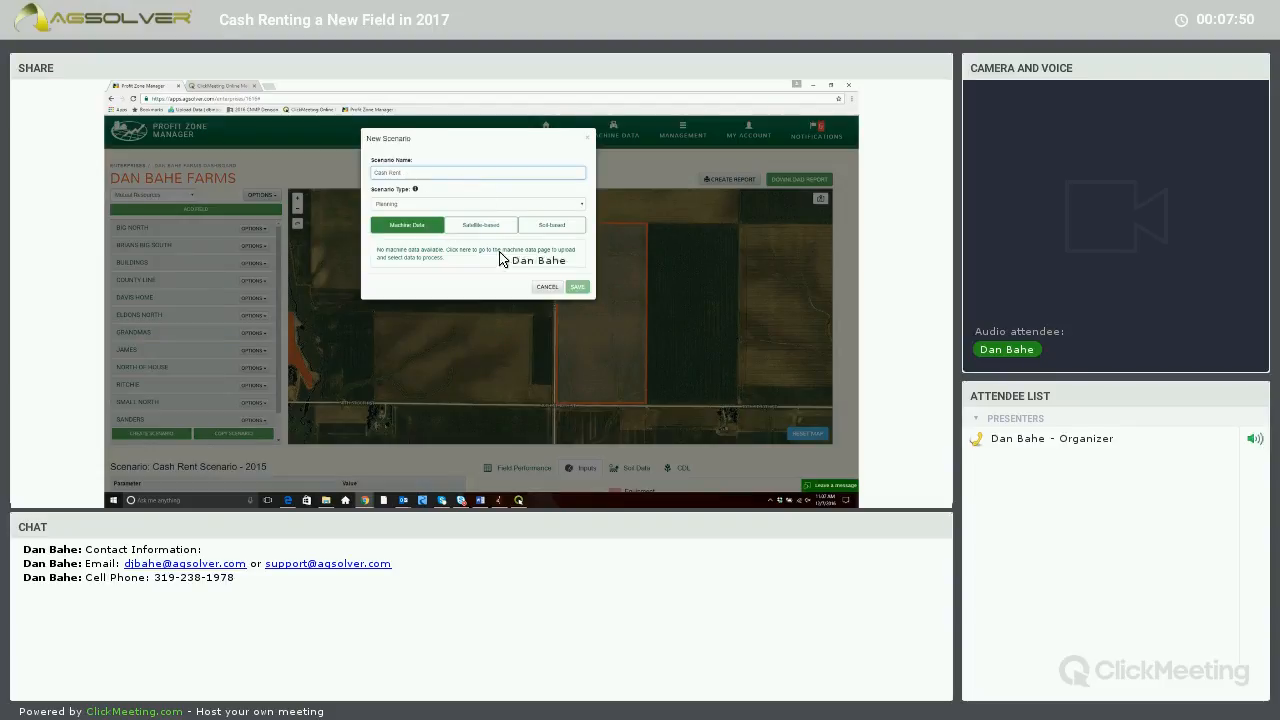
{"action": "type", "text": "350"}
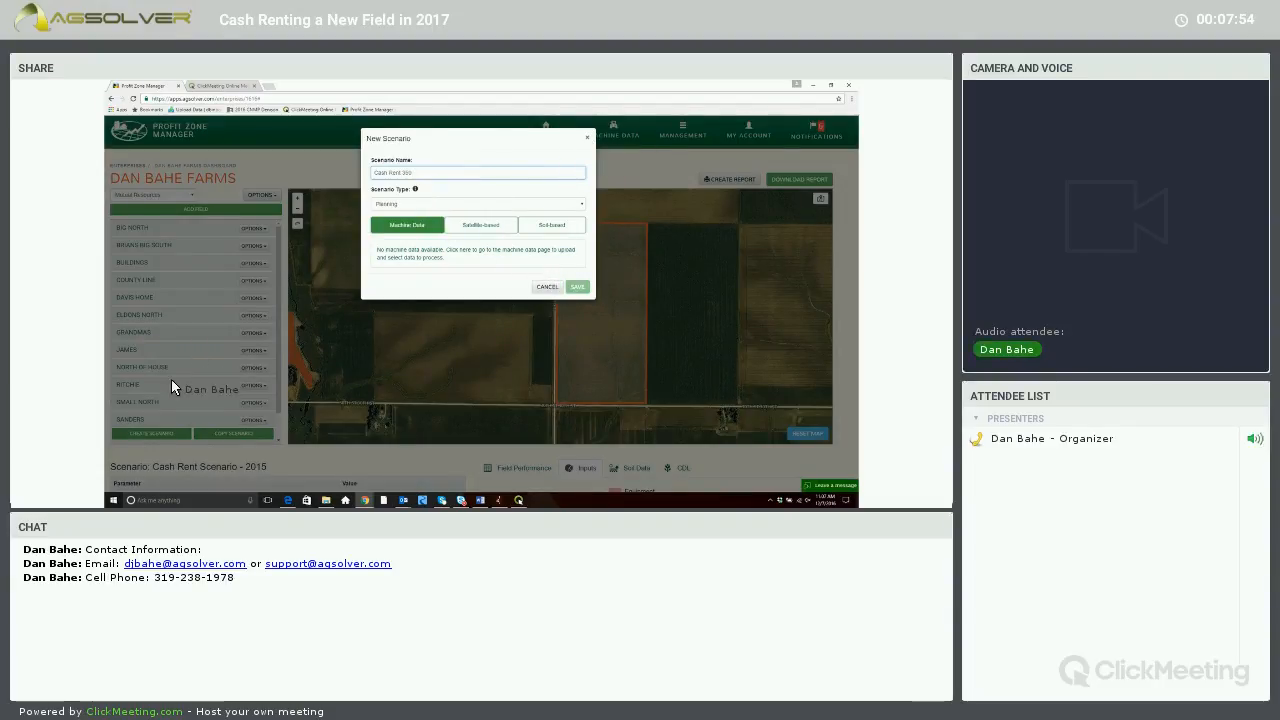
Copy the existing Cash Rent Scenario - 2015 into a new scenario named "Cash Rent 350 Scenario"
{"action": "left_click", "coordinate": [235, 411]}
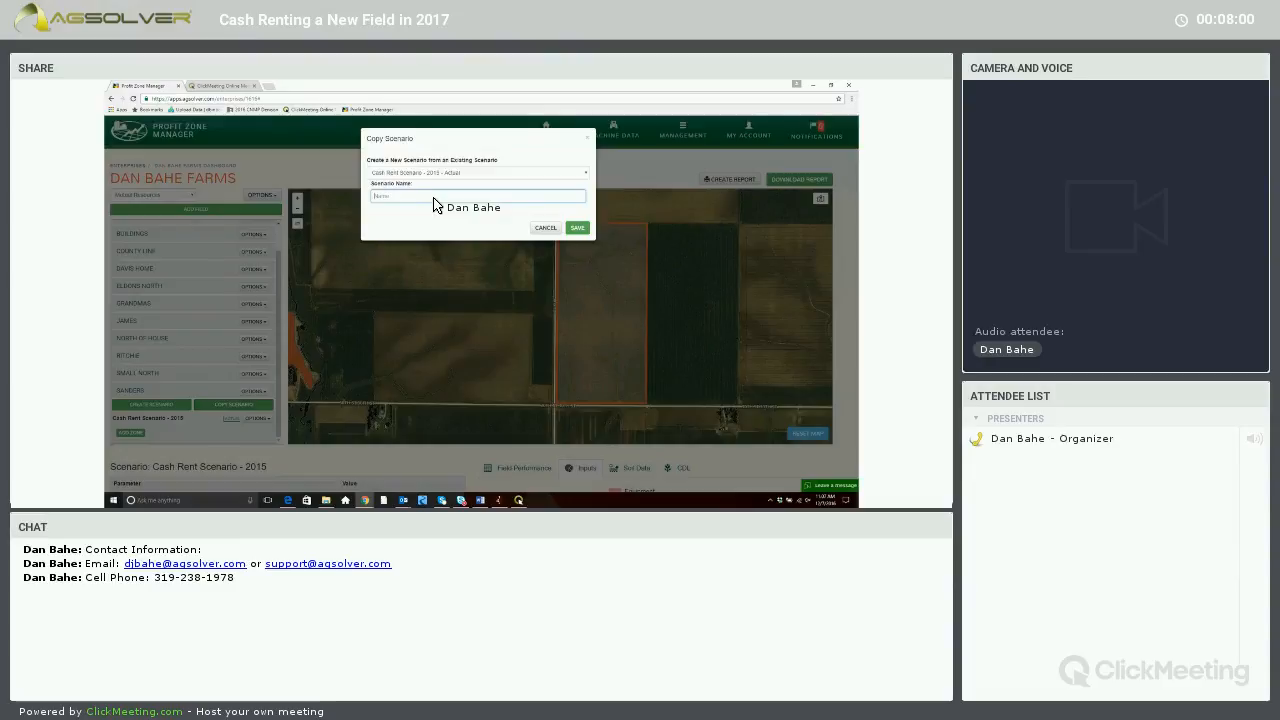
{"action": "type", "text": "Cash Rent 350 Scenario"}
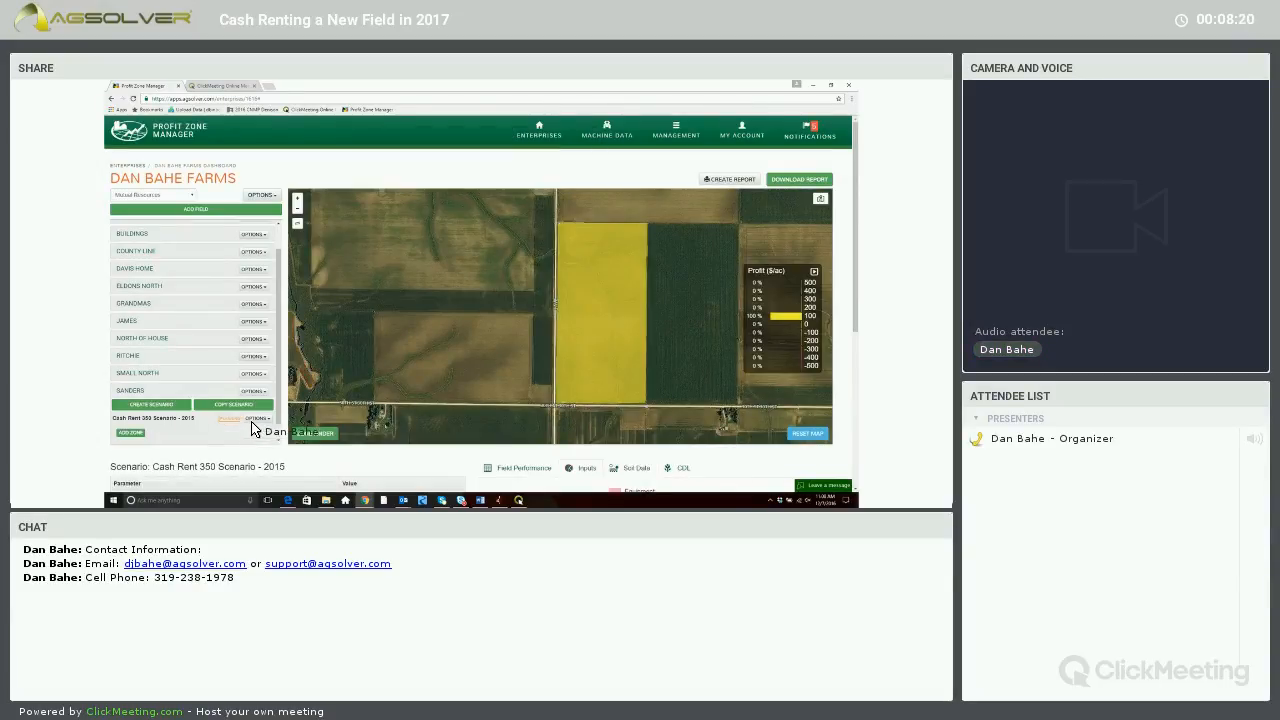
Set the land expense in the Cash Rent 350 Scenario's budget to 350 $/ac and save the budget
{"action": "left_click", "coordinate": [258, 419]}
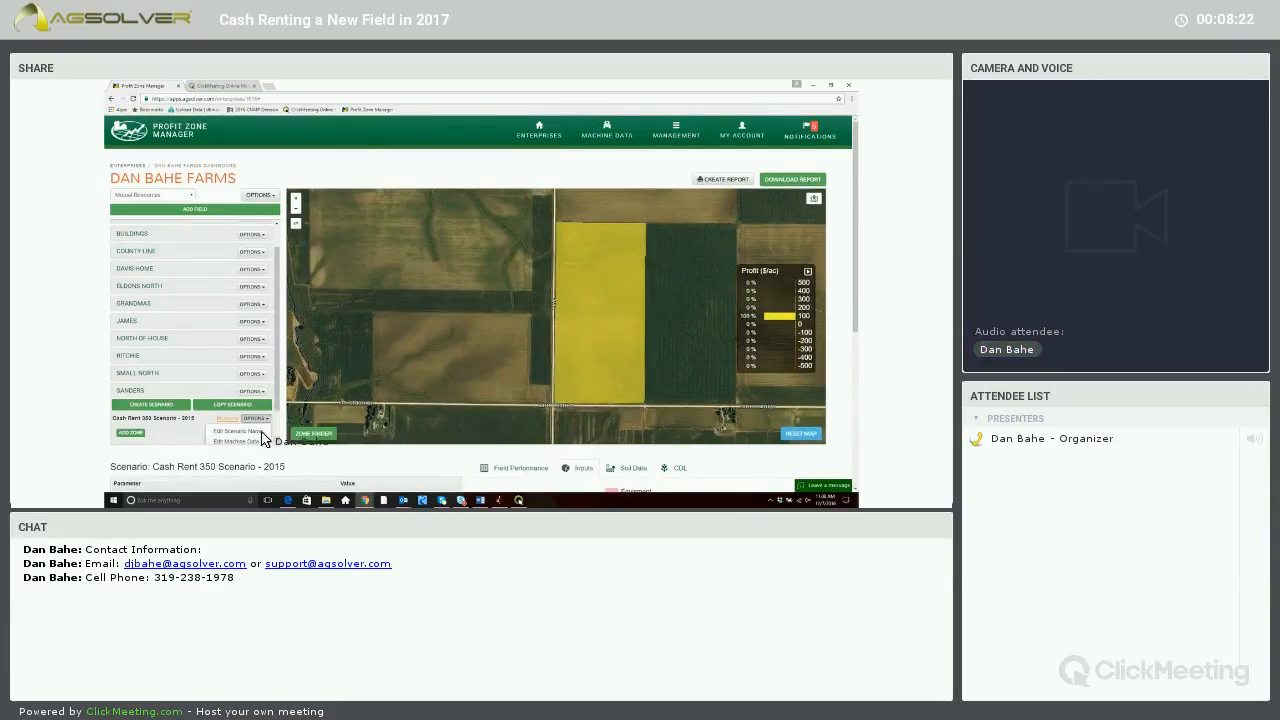
{"action": "scroll", "coordinate": [262, 435], "scroll_direction": "down", "scroll_amount": 1}
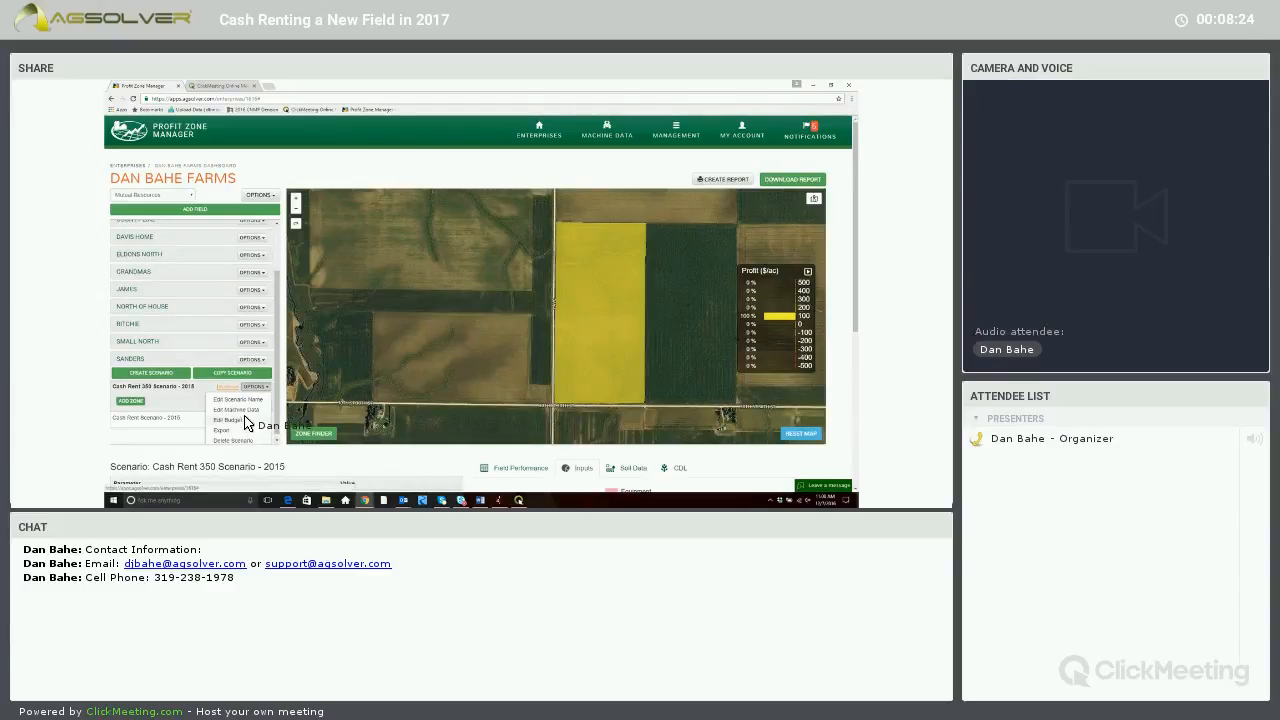
{"action": "left_click", "coordinate": [246, 421]}
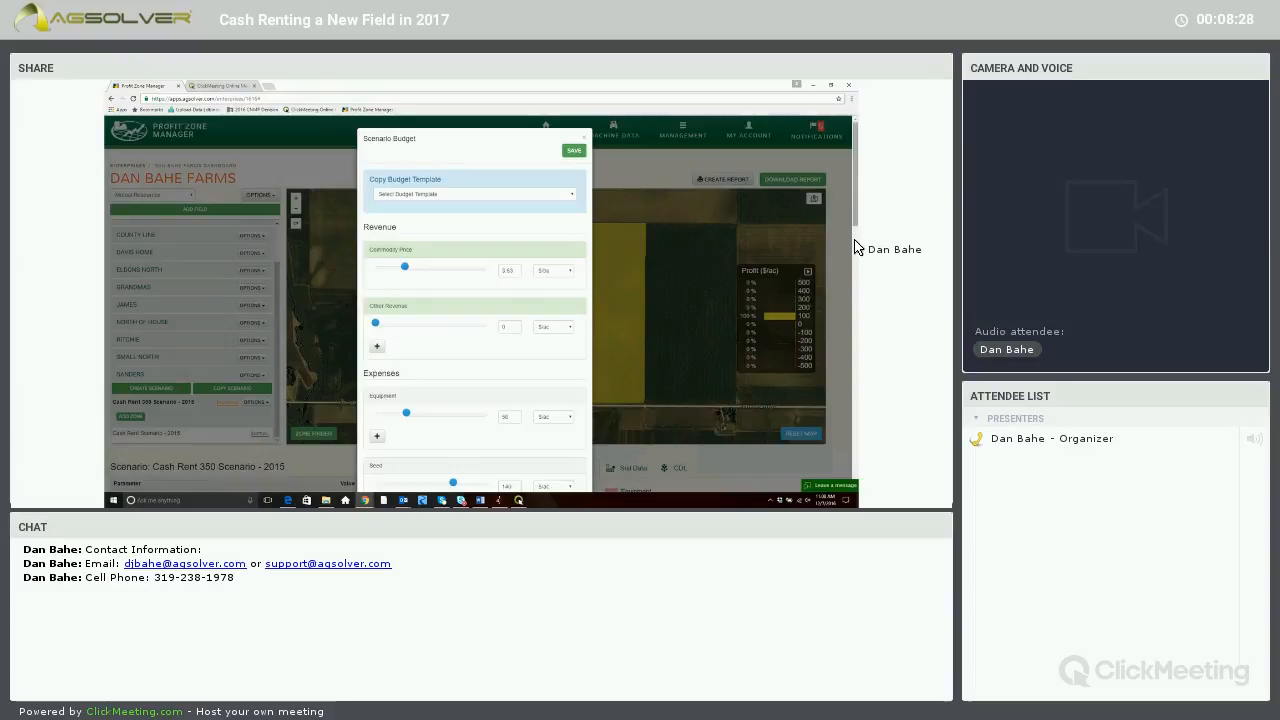
{"action": "scroll", "coordinate": [843, 296], "scroll_direction": "down", "scroll_amount": 7}
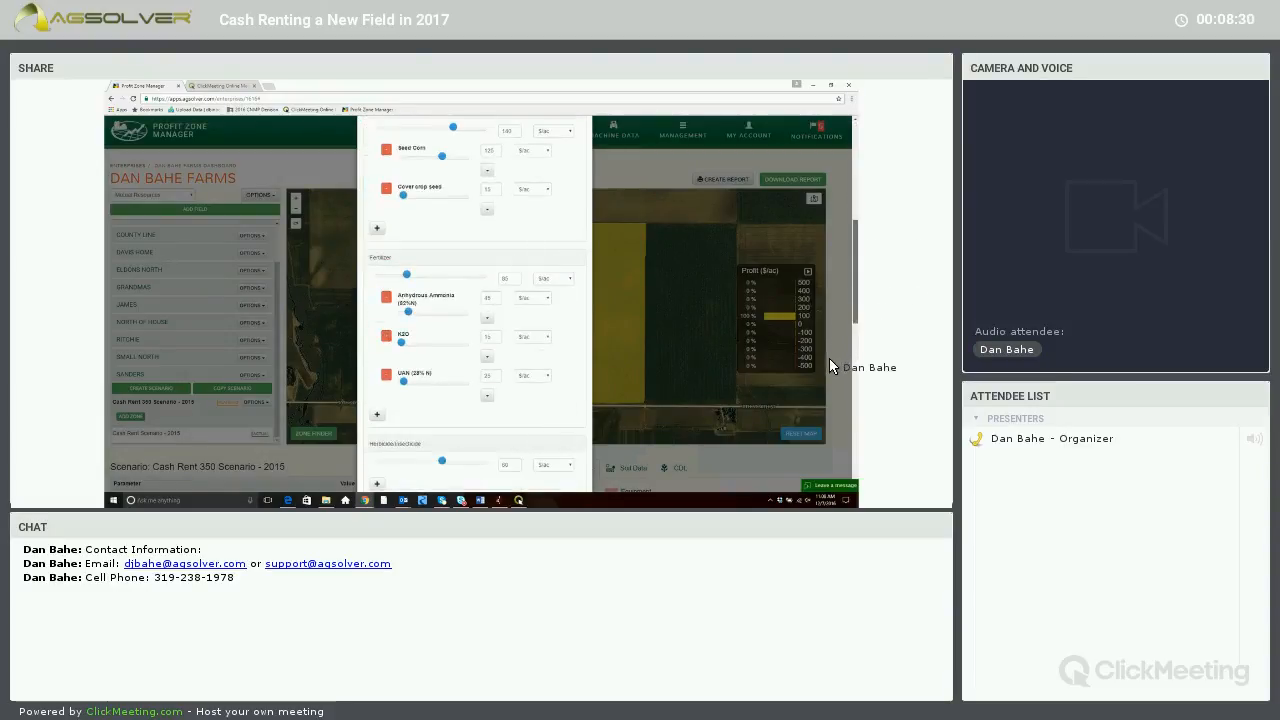
{"action": "scroll", "coordinate": [826, 378], "scroll_direction": "down", "scroll_amount": 5}
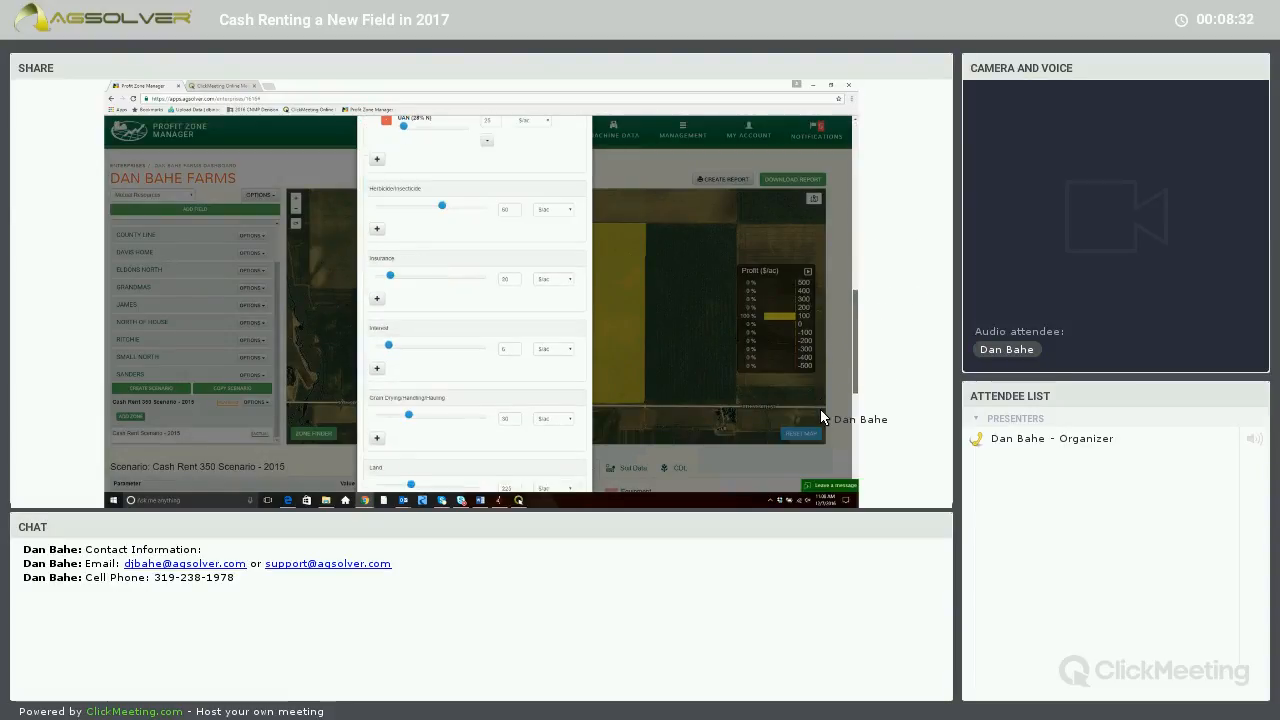
{"action": "scroll", "coordinate": [522, 376], "scroll_direction": "down", "scroll_amount": 3}
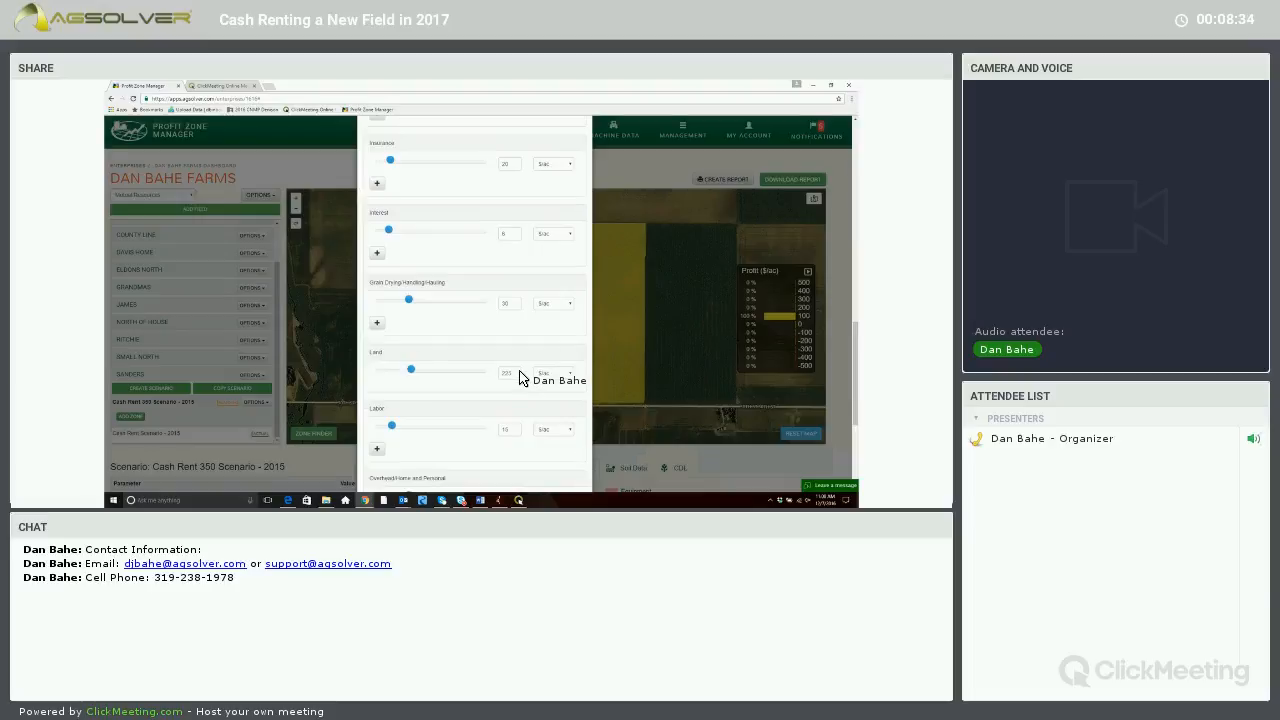
{"action": "key", "text": "BackSpace"}
{"action": "key", "text": "BackSpace"}
{"action": "key", "text": "BackSpace"}
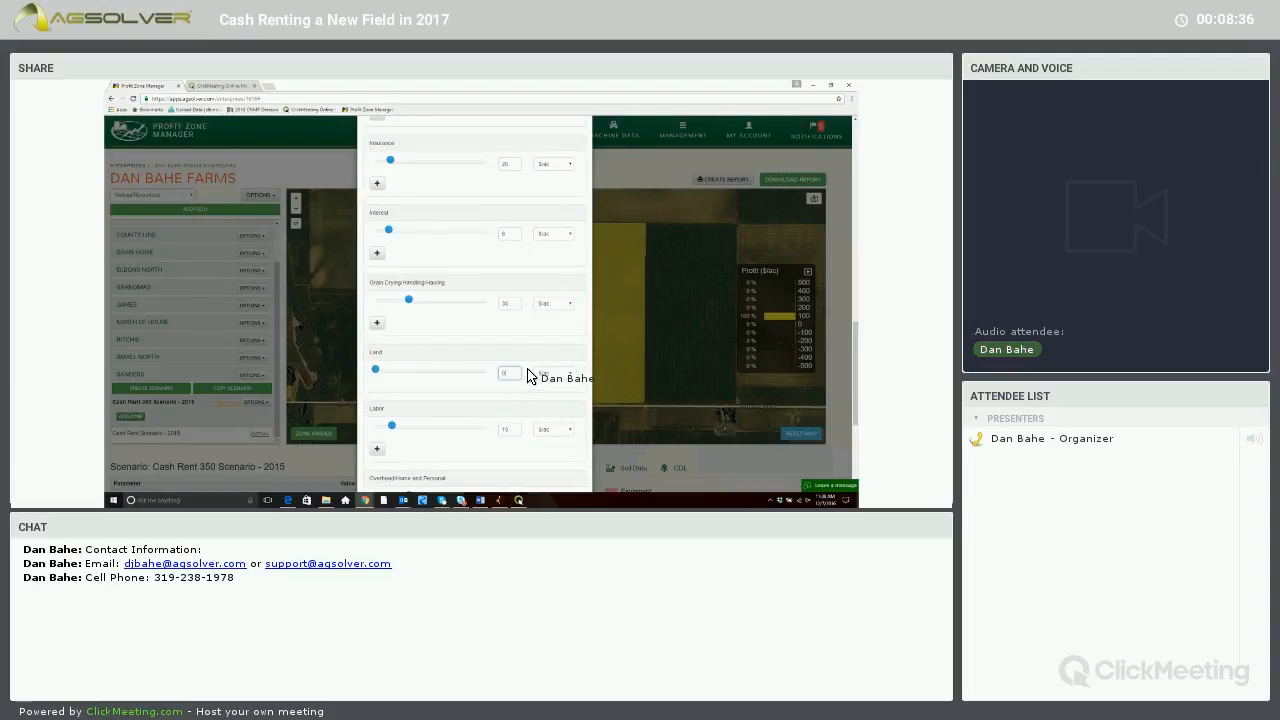
{"action": "type", "text": "350"}
{"action": "scroll", "coordinate": [581, 160], "scroll_direction": "up", "scroll_amount": 10}
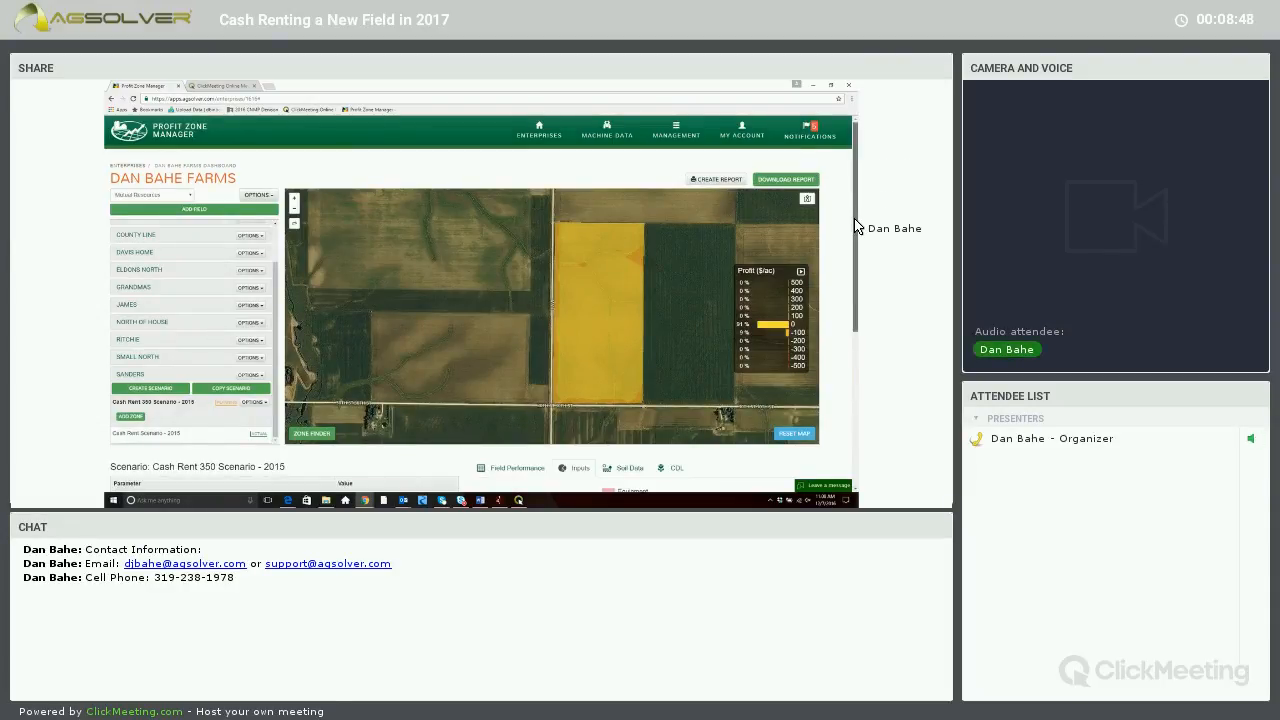
Compare the Cash Rent 350 Scenario's profit map, parameters and acreage chart side by side with the Cash Rent Scenario, and print the comparison
{"action": "scroll", "coordinate": [855, 225], "scroll_direction": "down", "scroll_amount": 2}
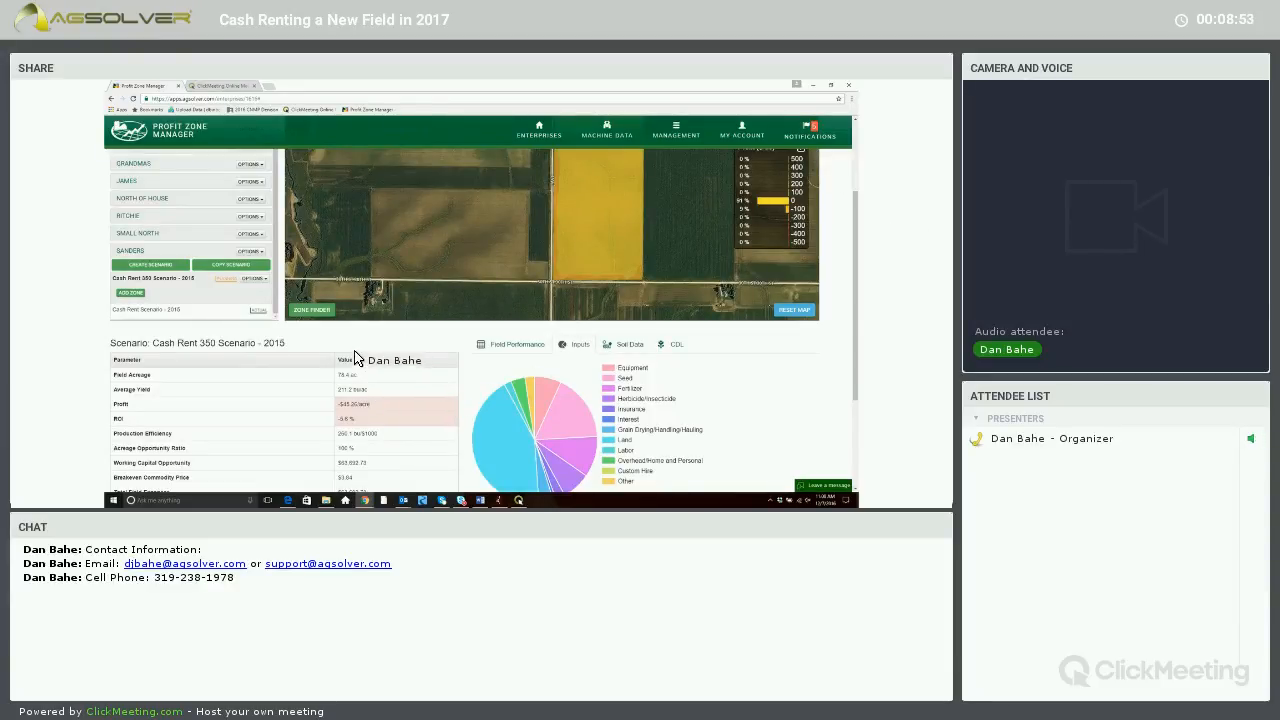
{"action": "scroll", "coordinate": [329, 355], "scroll_direction": "down", "scroll_amount": 2}
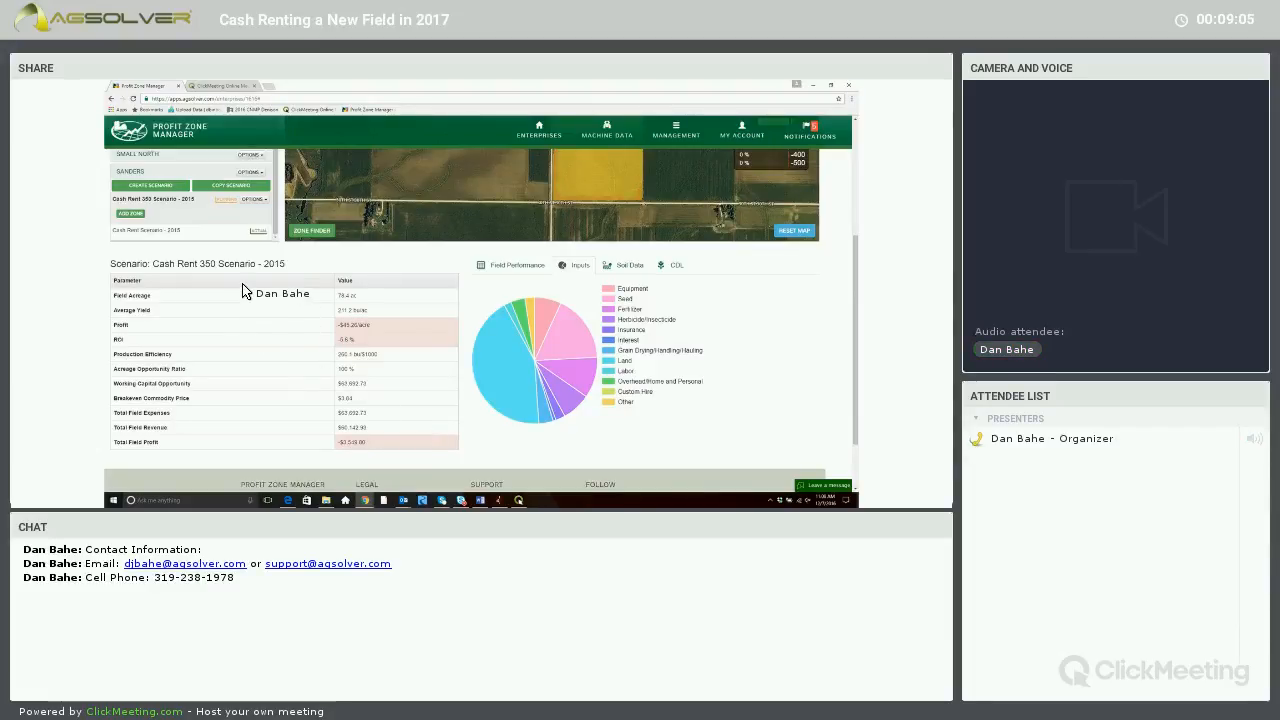
{"action": "scroll", "coordinate": [250, 270], "scroll_direction": "up", "scroll_amount": 2}
{"action": "left_click", "coordinate": [250, 251]}
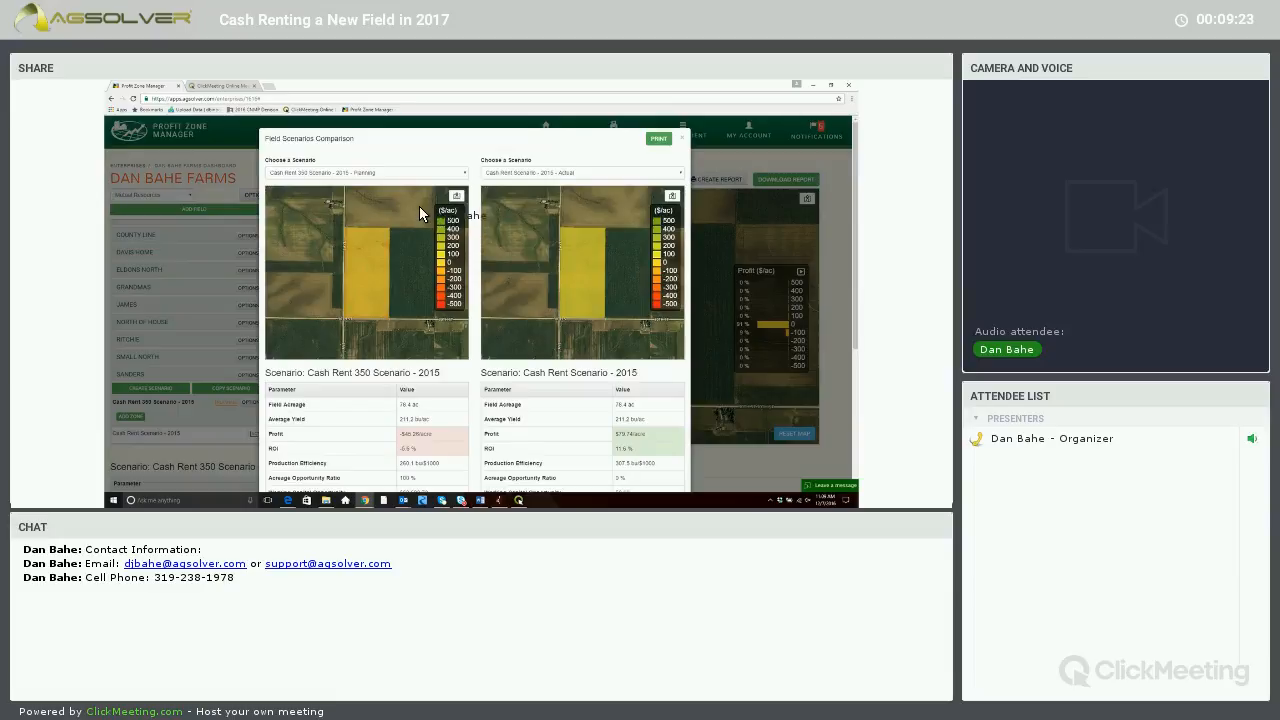
{"action": "scroll", "coordinate": [412, 440], "scroll_direction": "down", "scroll_amount": 2}
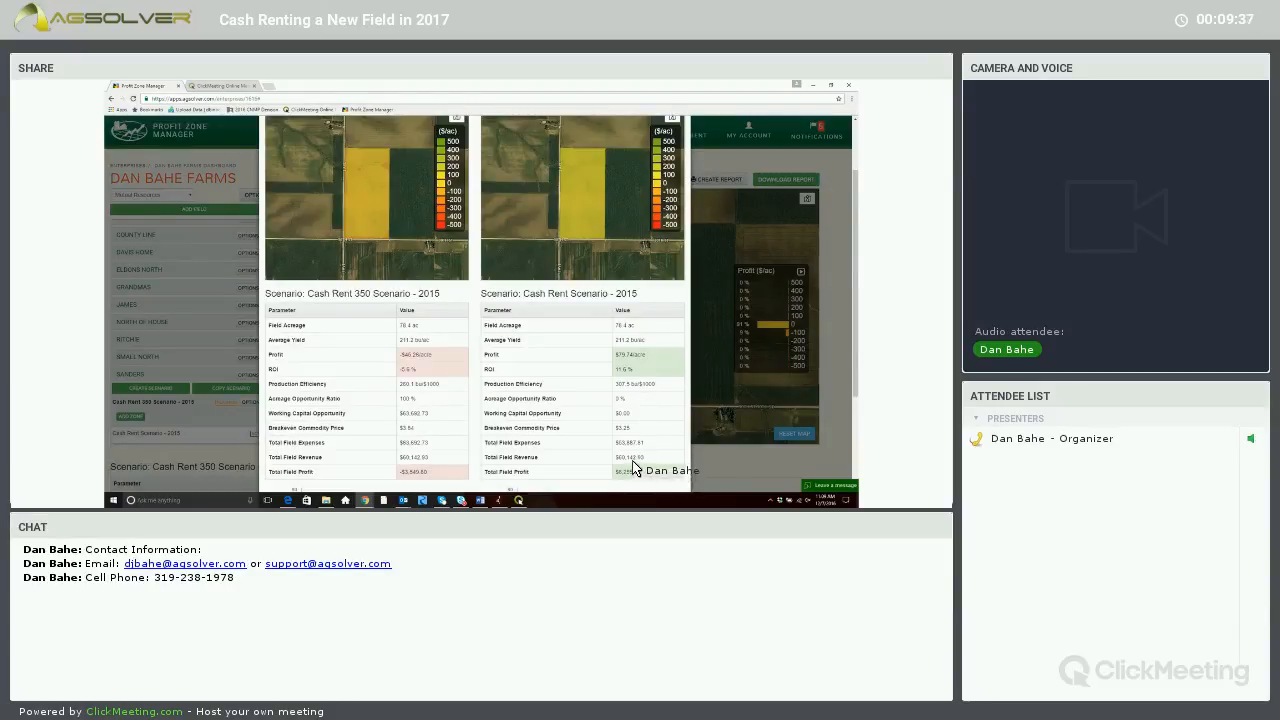
{"action": "scroll", "coordinate": [608, 436], "scroll_direction": "down", "scroll_amount": 1}
{"action": "mouse_move", "coordinate": [604, 437]}
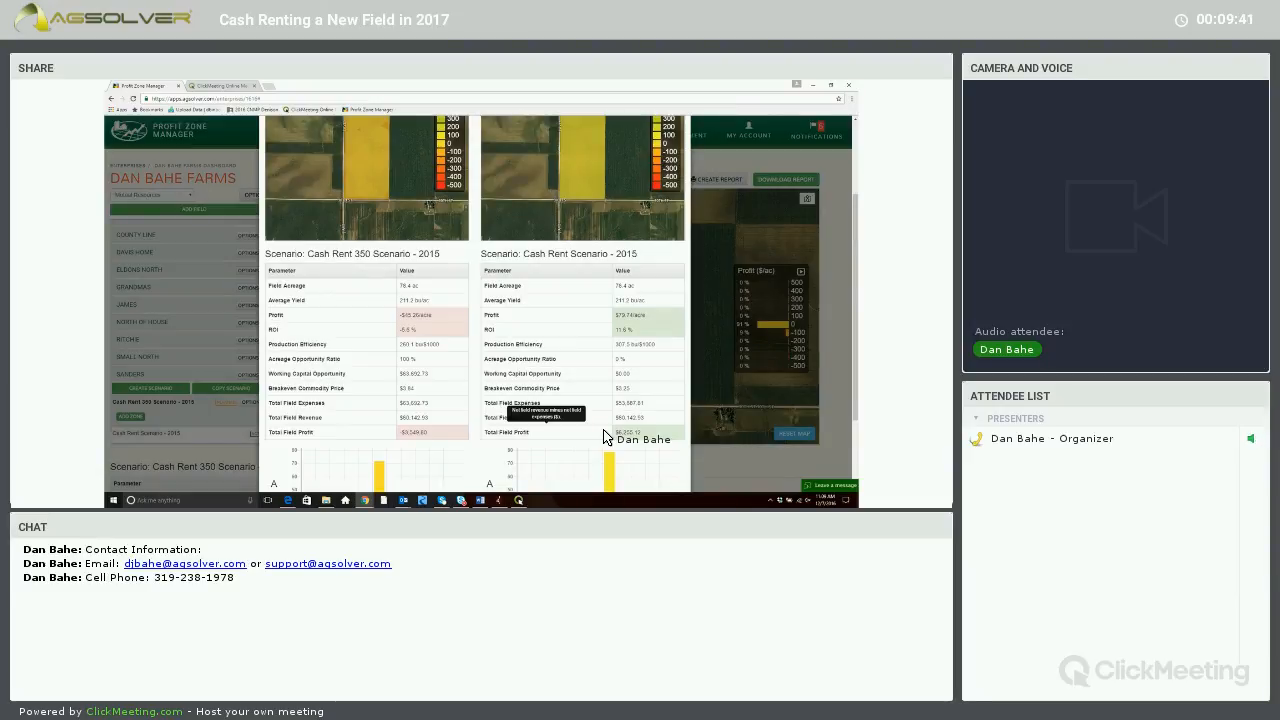
{"action": "scroll", "coordinate": [604, 437], "scroll_direction": "down", "scroll_amount": 3}
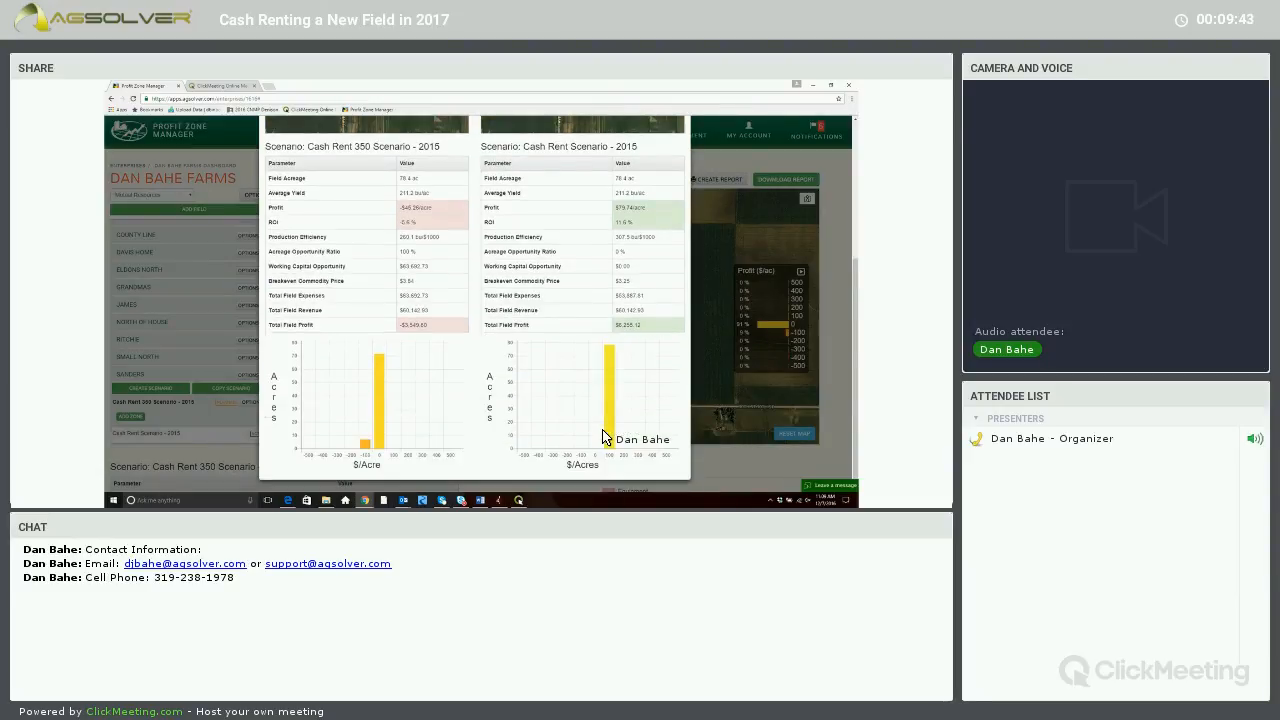
{"action": "scroll", "coordinate": [466, 330], "scroll_direction": "up", "scroll_amount": 5}
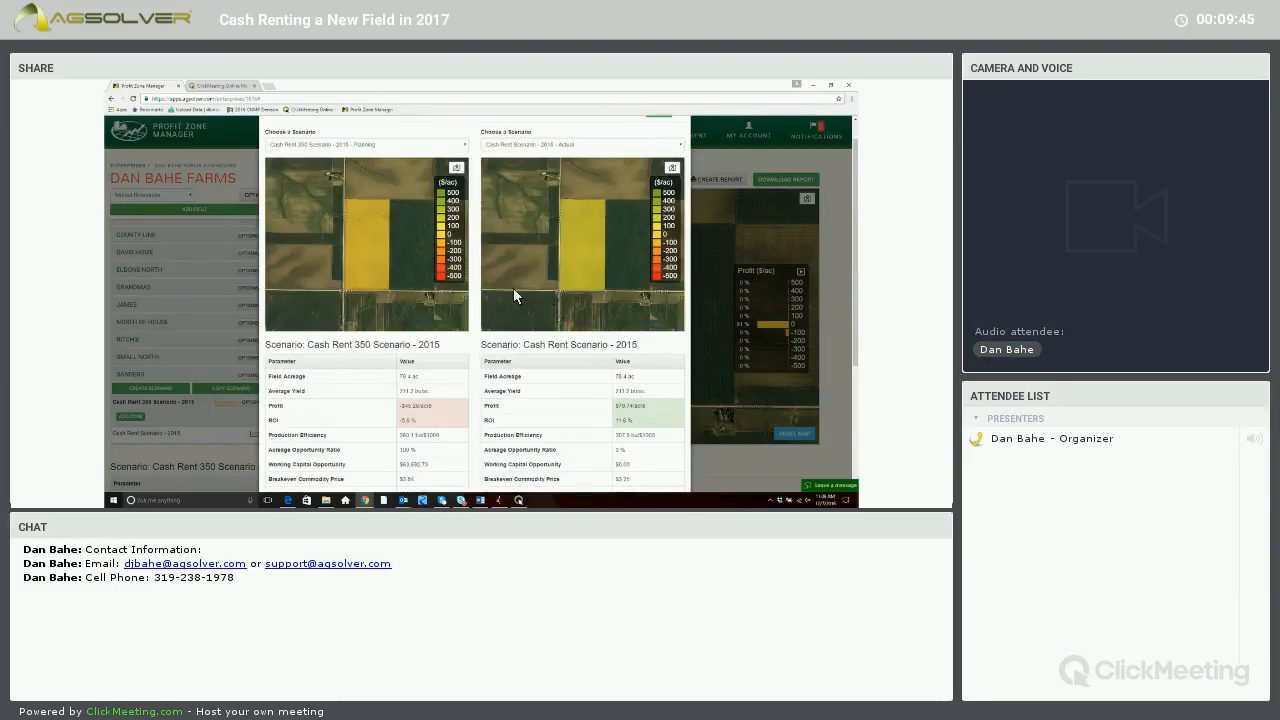
{"action": "scroll", "coordinate": [637, 245], "scroll_direction": "up", "scroll_amount": 1}
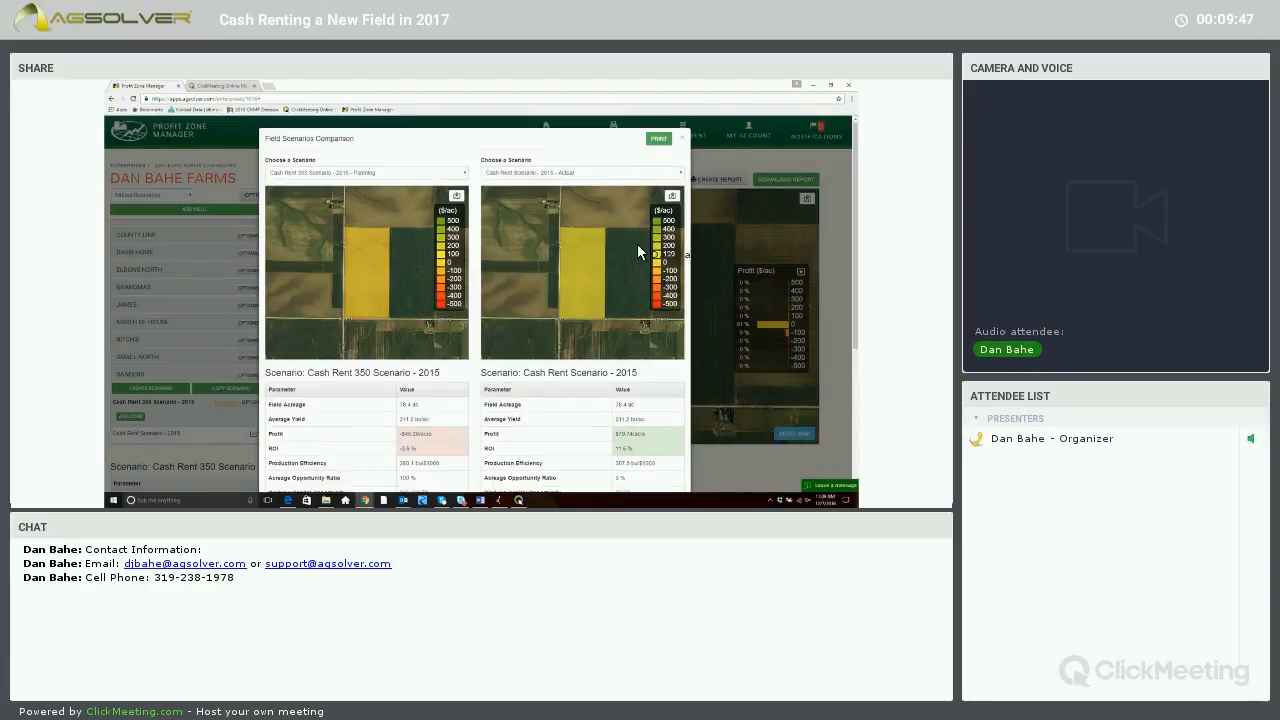
{"action": "left_click", "coordinate": [659, 139]}
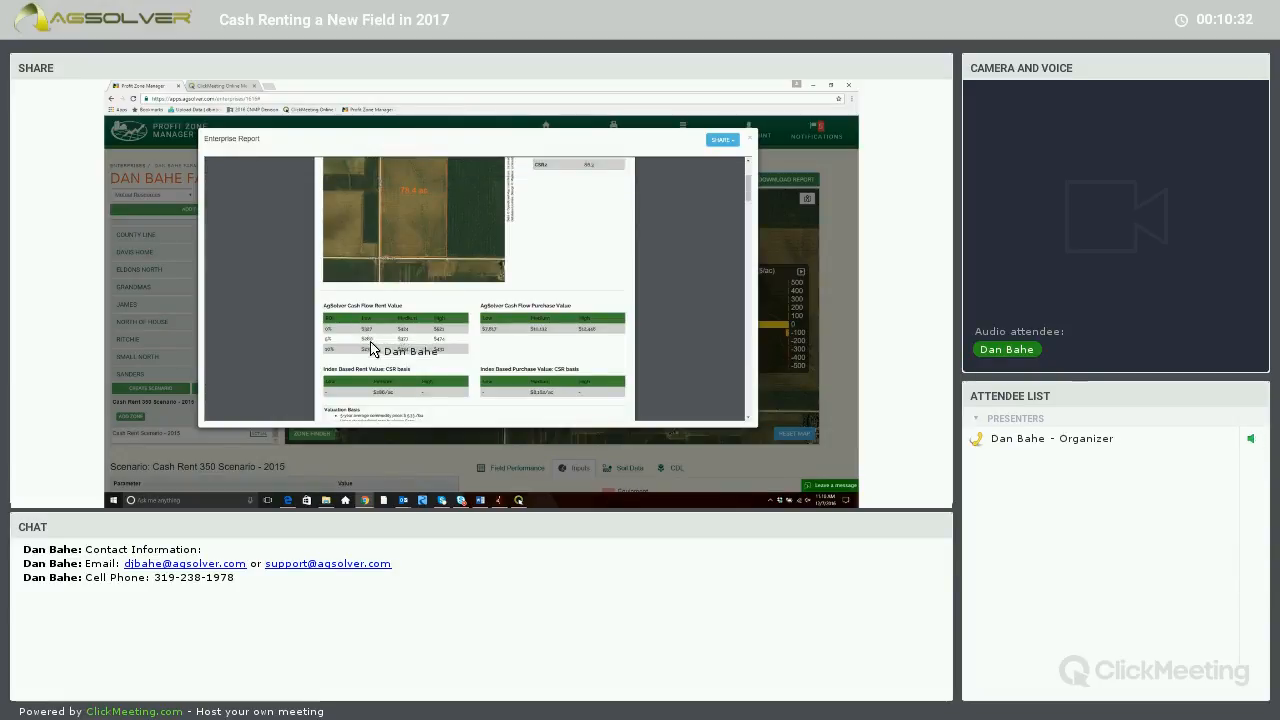
Review the cash flow rent values in the enterprise report and the Cash Rent 350 Scenario's profit map, parameters and inputs chart
{"action": "scroll", "coordinate": [405, 362], "scroll_direction": "down", "scroll_amount": 1}
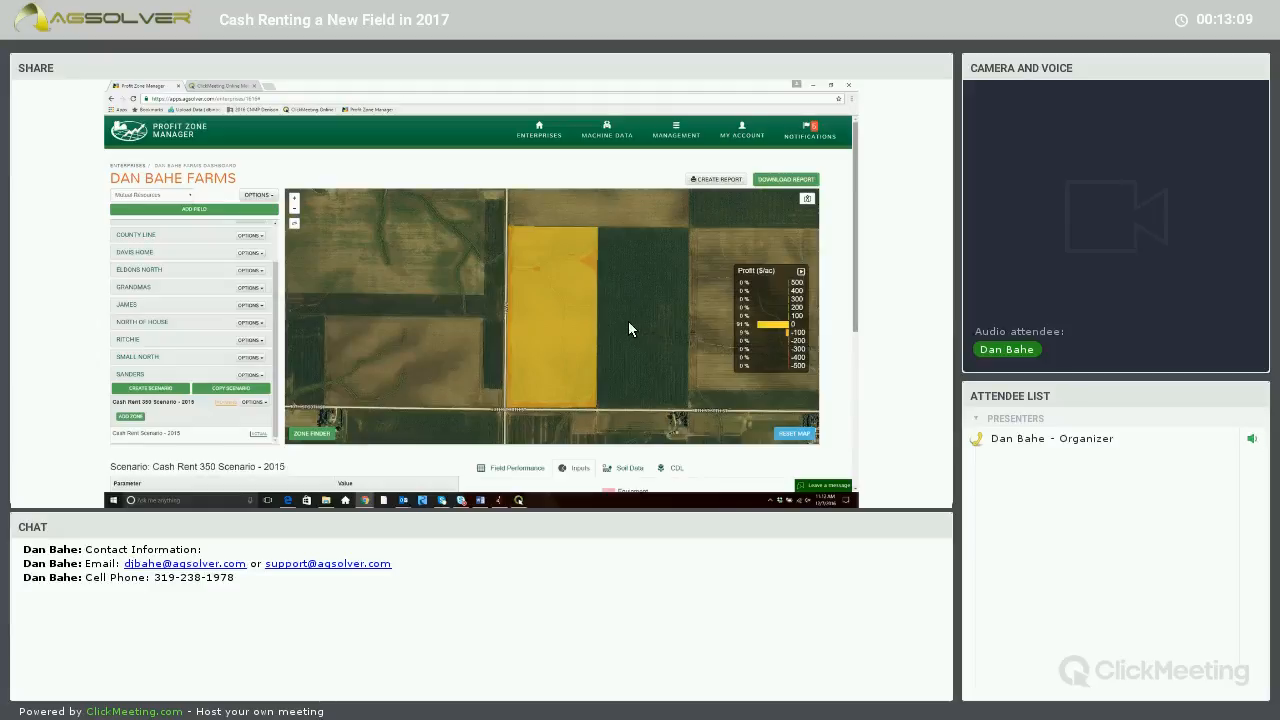
{"action": "mouse_move", "coordinate": [550, 352]}
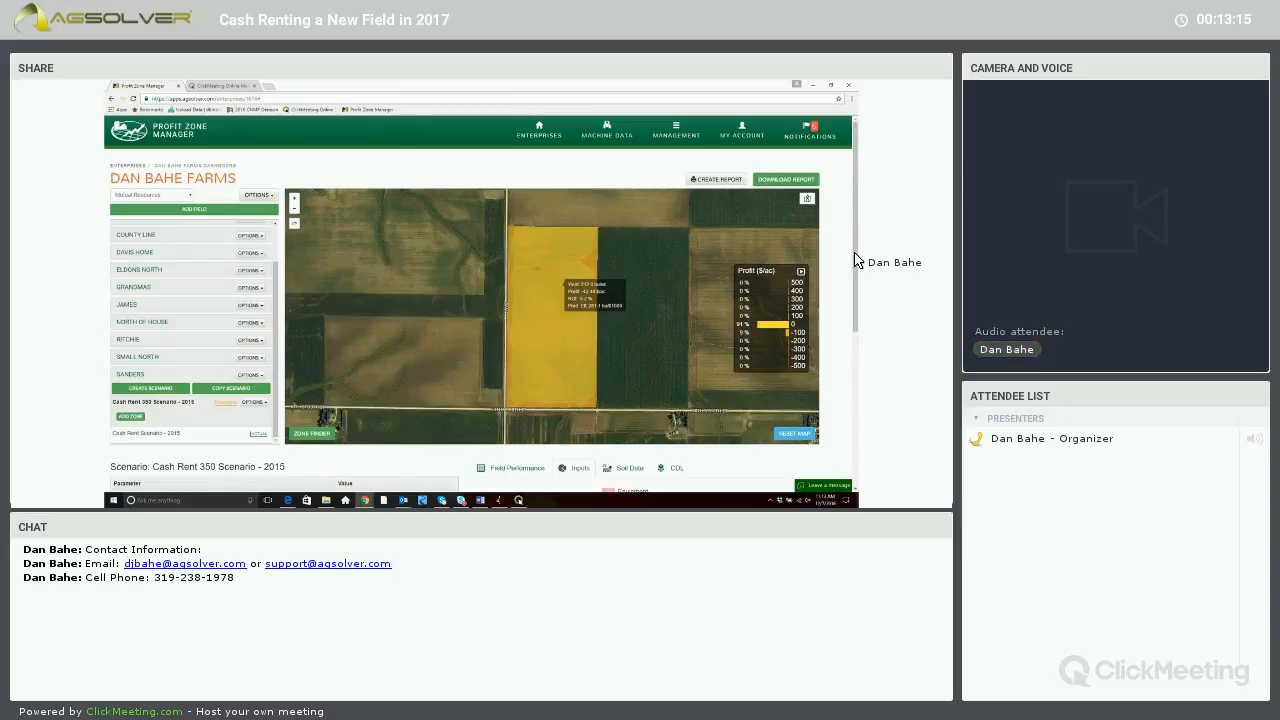
{"action": "left_click_drag", "start_coordinate": [855, 253], "coordinate": [855, 266]}
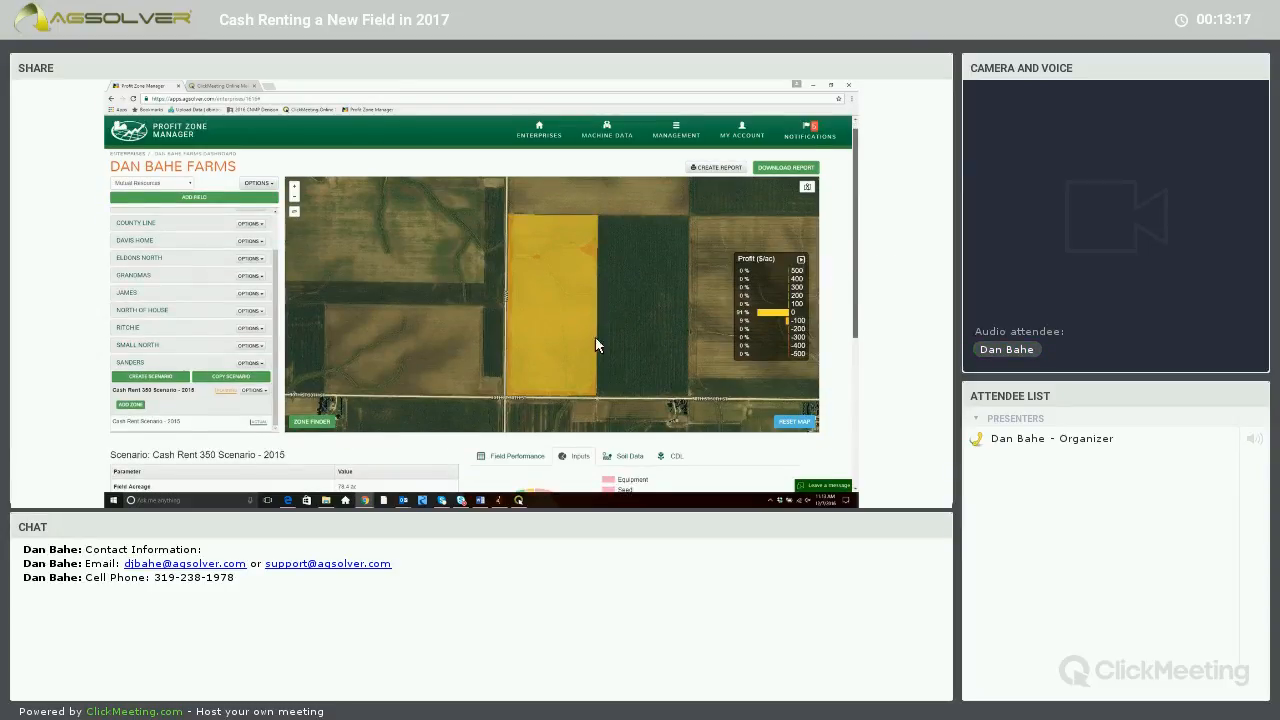
{"action": "scroll", "coordinate": [535, 385], "scroll_direction": "down", "scroll_amount": 2}
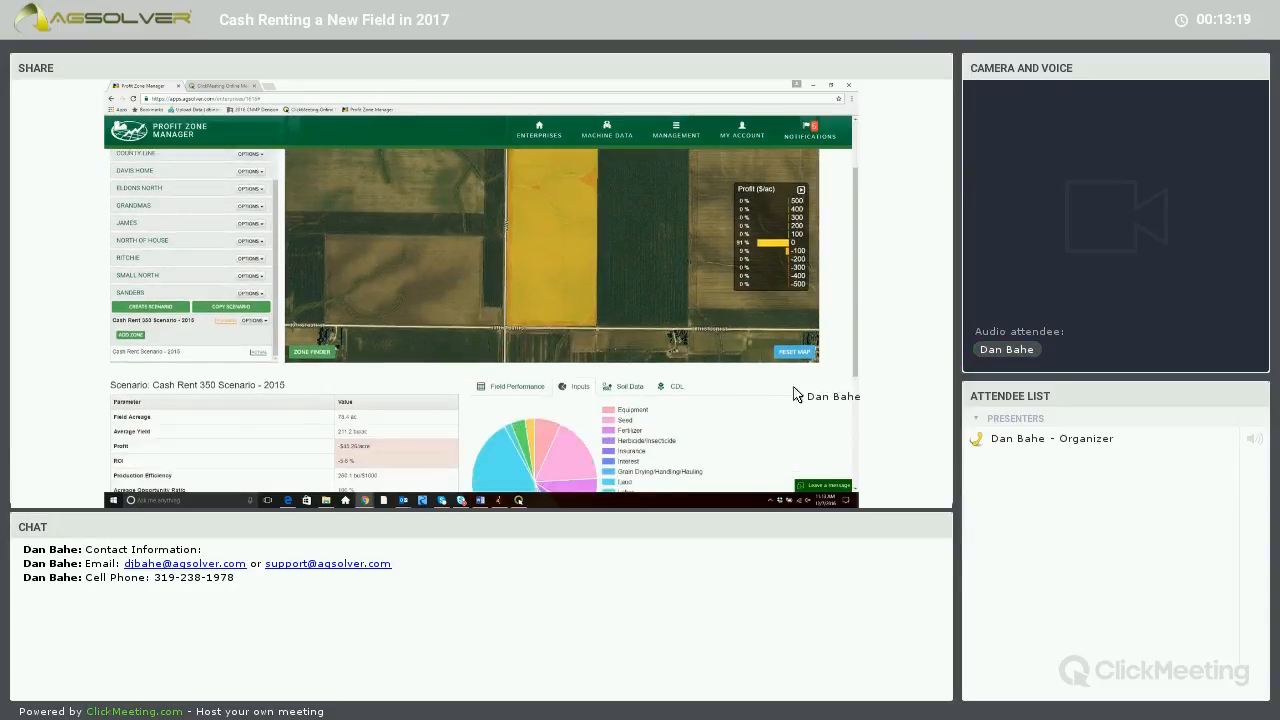
{"action": "scroll", "coordinate": [565, 317], "scroll_direction": "down", "scroll_amount": 3}
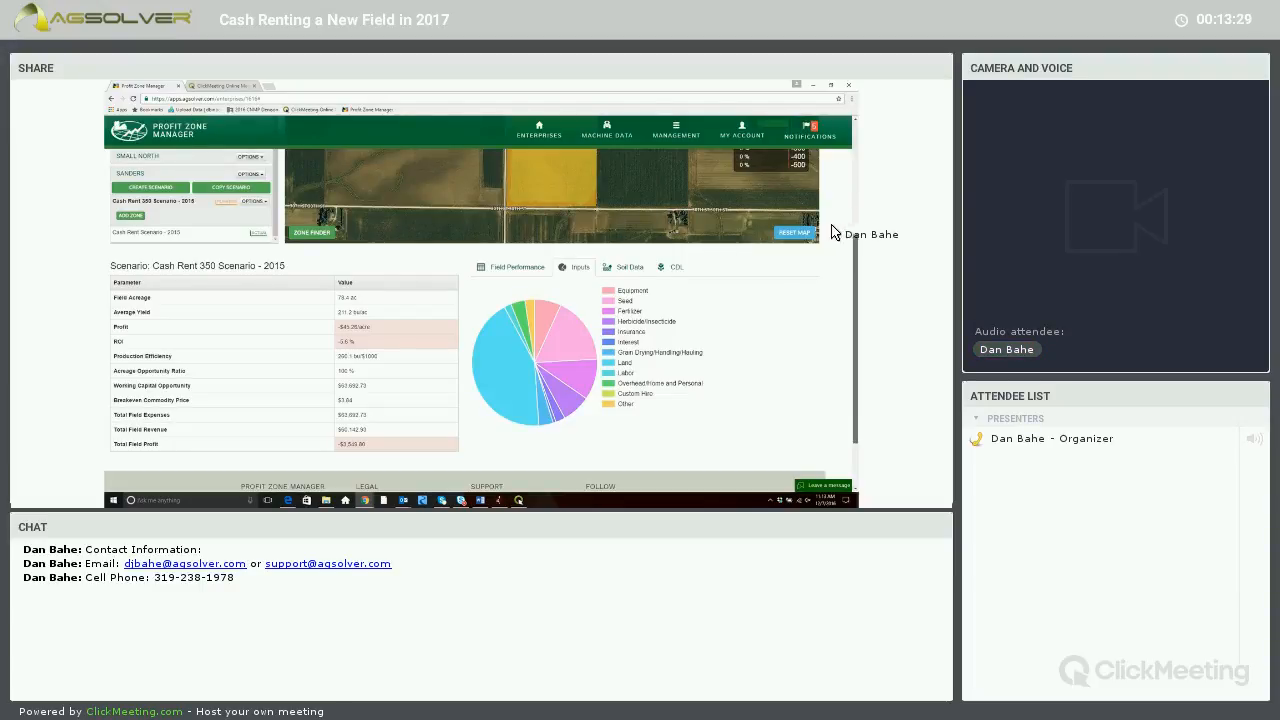
{"action": "scroll", "coordinate": [535, 475], "scroll_direction": "up", "scroll_amount": 2}
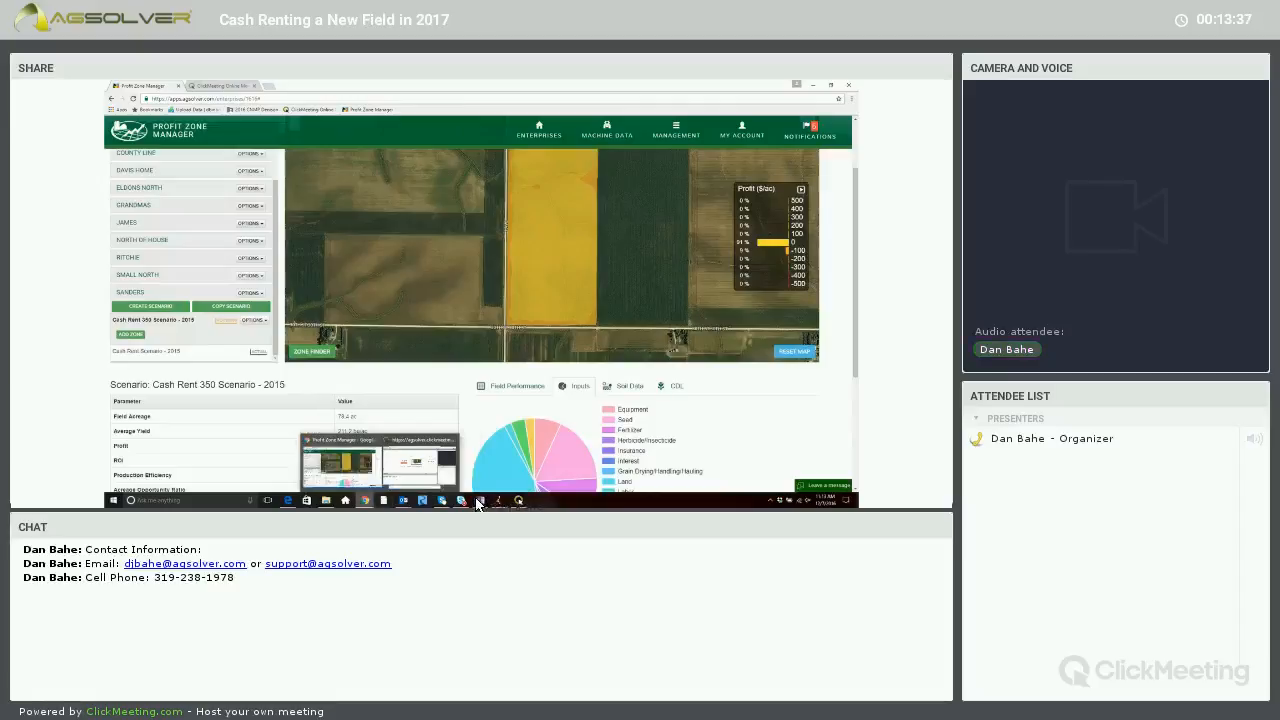
Switch to the webinar agenda document in Word to review its items, and open the ClickMeeting window to check for attendee questions
{"action": "left_click", "coordinate": [479, 501]}
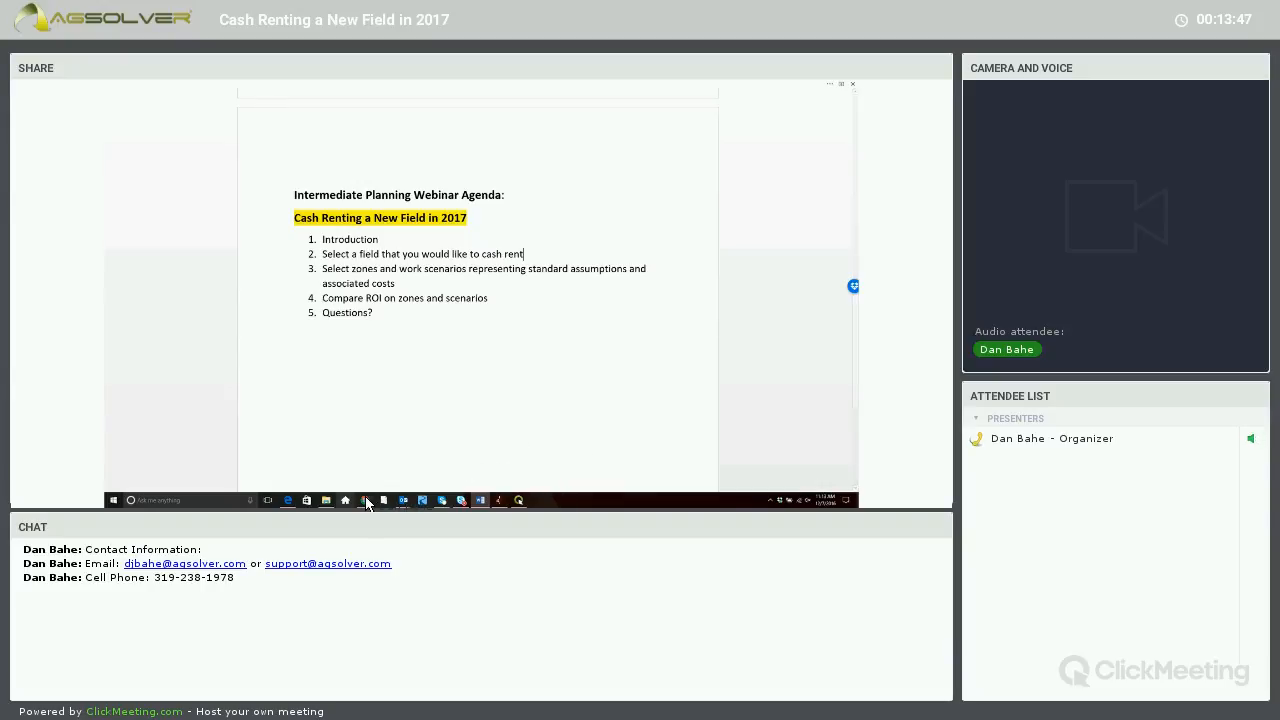
{"action": "mouse_move", "coordinate": [367, 502]}
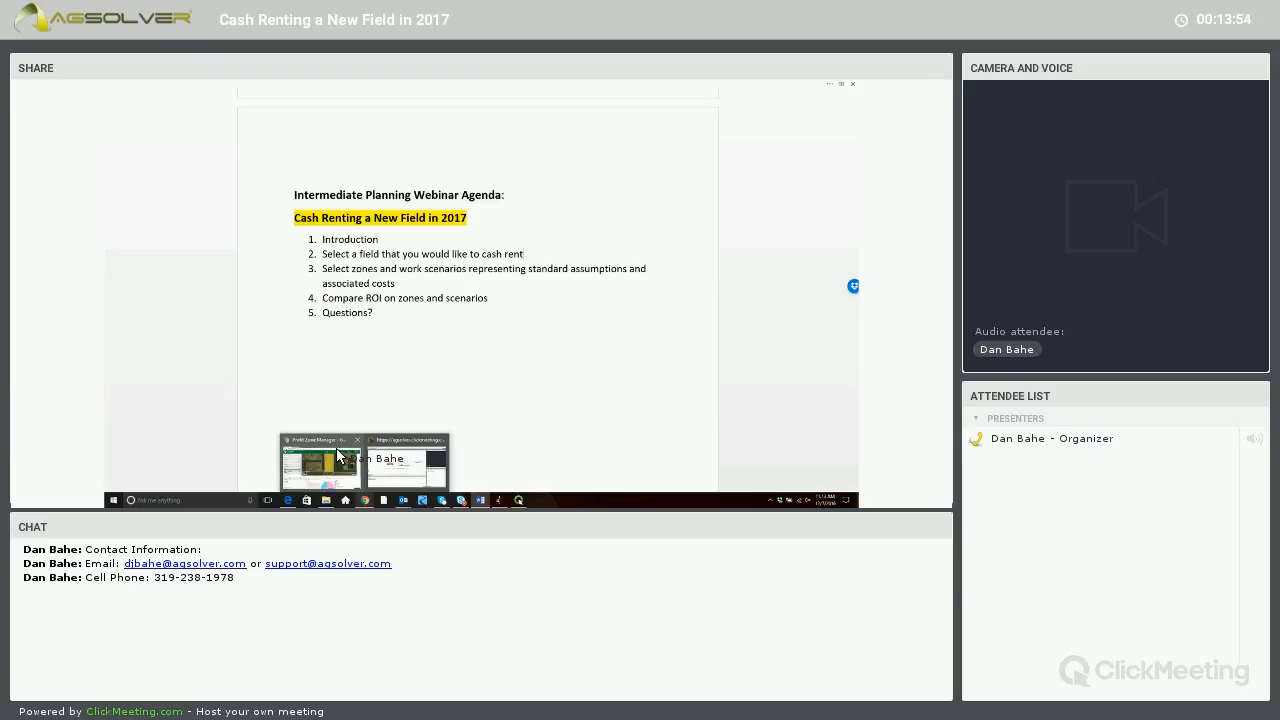
{"action": "left_click", "coordinate": [392, 450]}
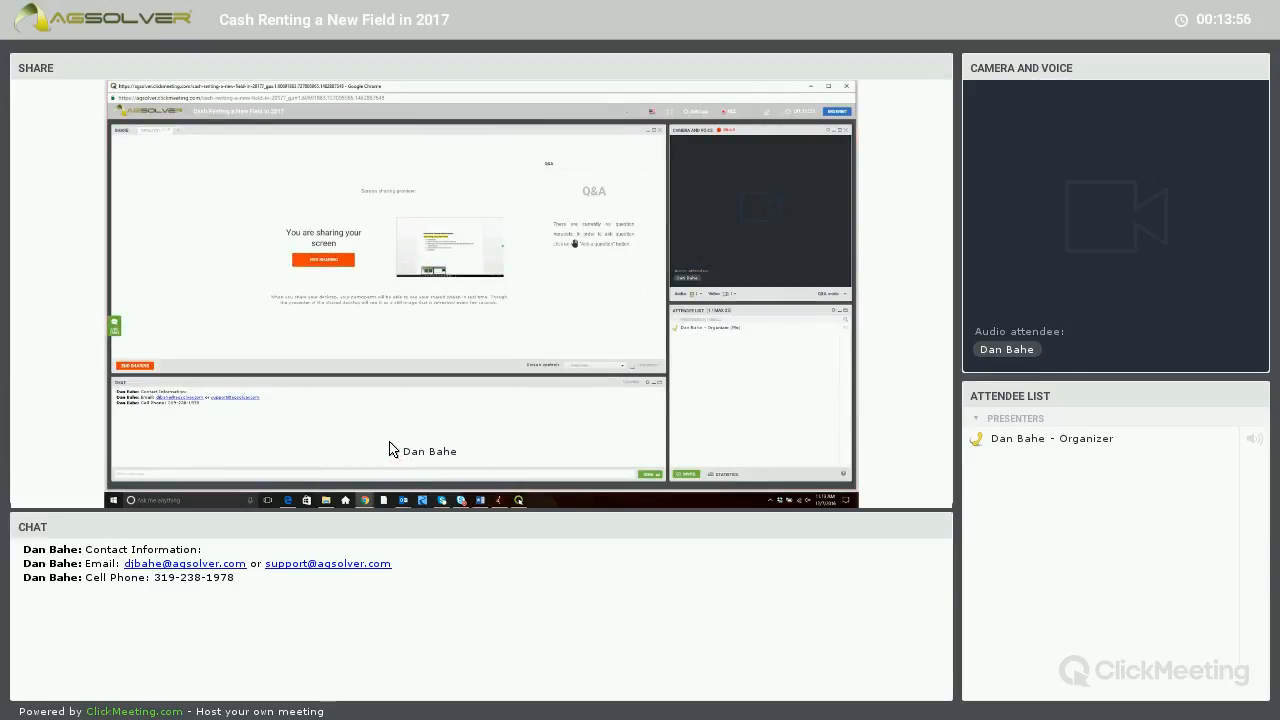